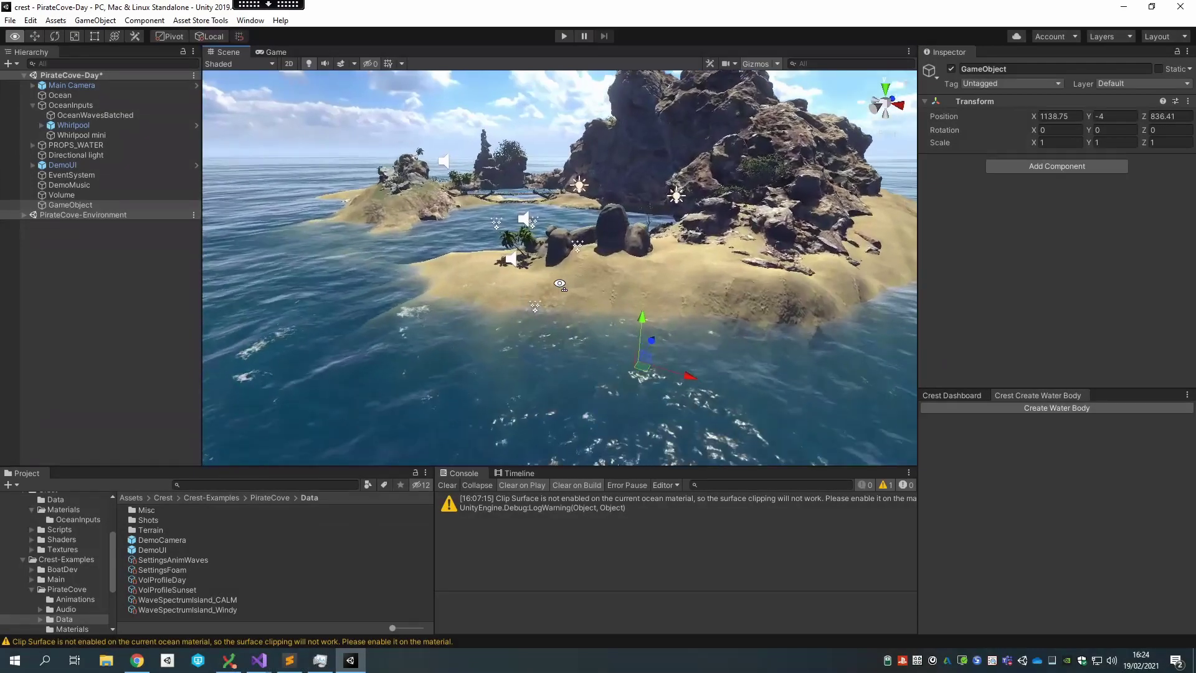
Add a Spline component to the empty GameObject in the water off the beach.
right_click_drag(559, 284, 634, 284)
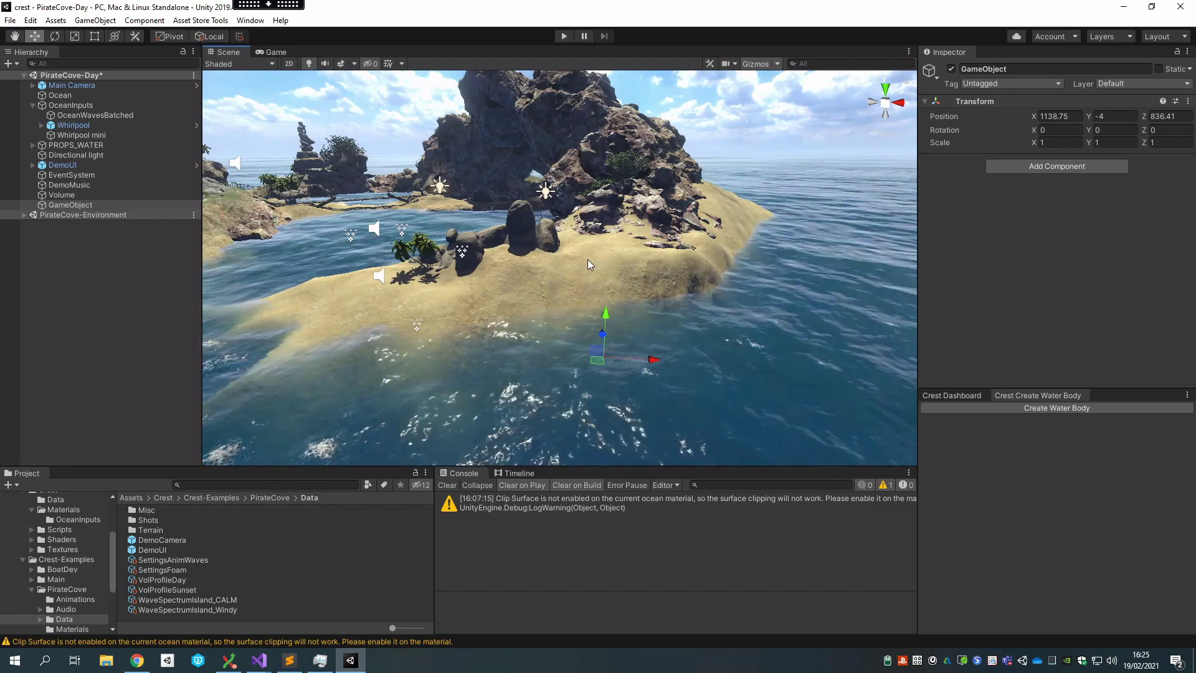
right_click_drag(588, 261, 463, 292)
left_click(78, 195)
left_click(77, 205)
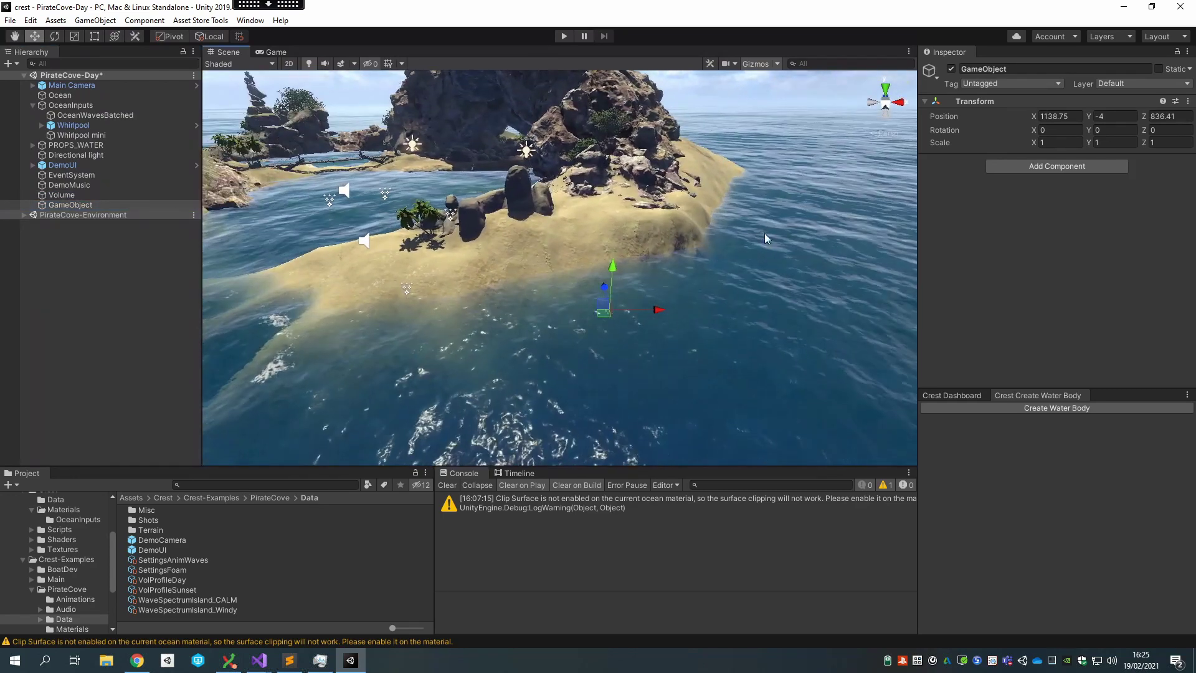
right_click_drag(766, 238, 521, 288)
left_click(1053, 166)
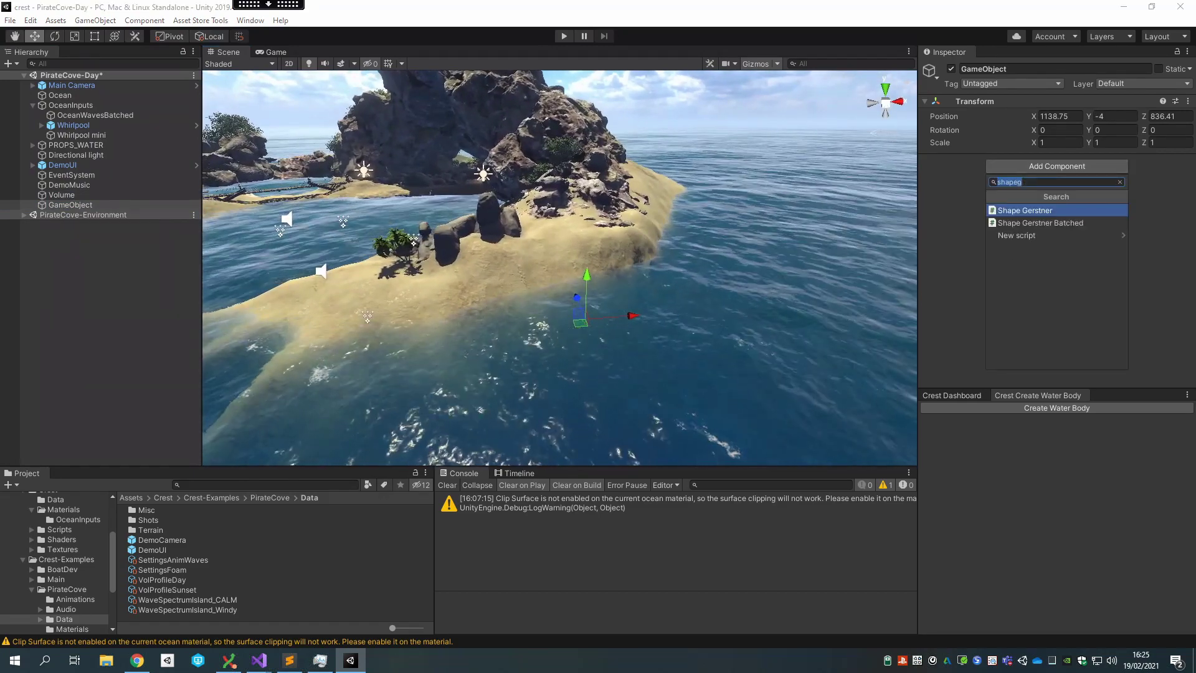
type("spline")
key("Return")
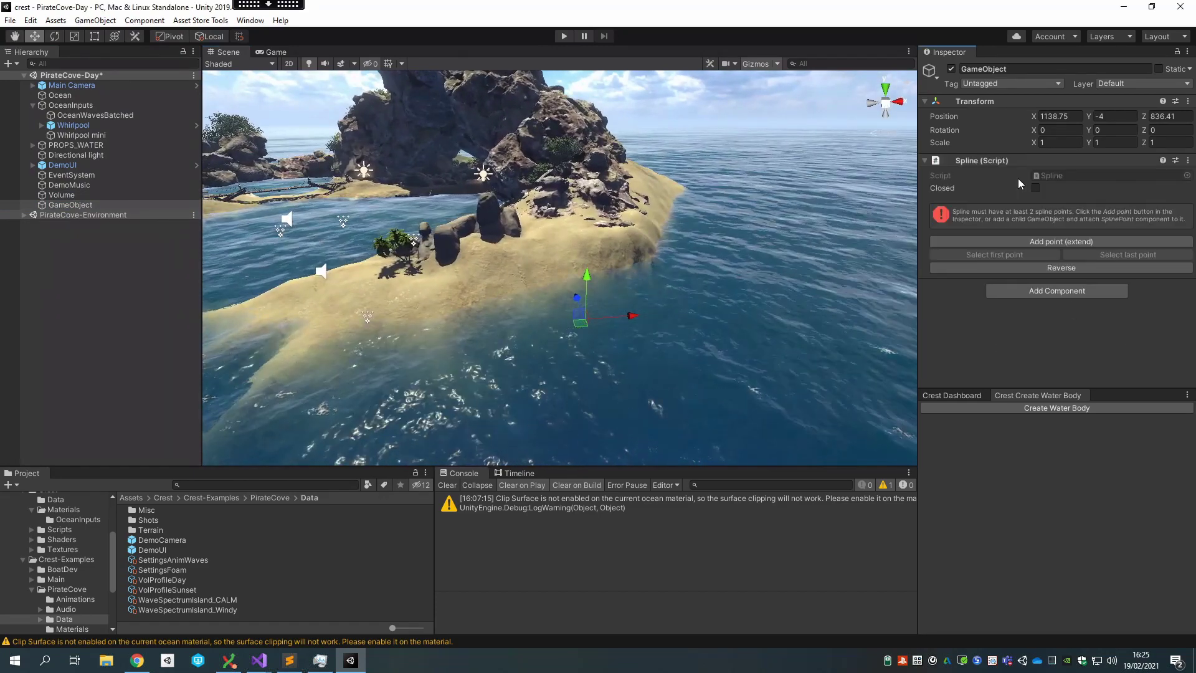
Add two points to the GameObject's spline.
left_click(1047, 243)
left_click(1046, 243)
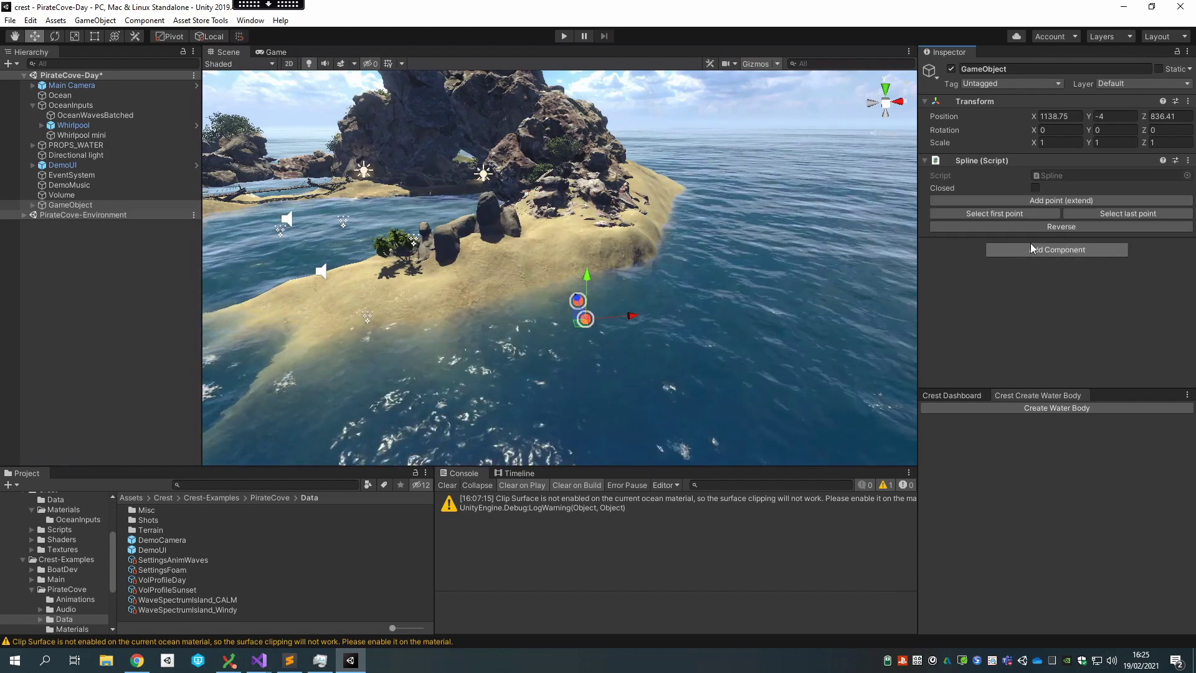
key("d")
right_click_drag(673, 255, 563, 289)
key("d")
key("w")
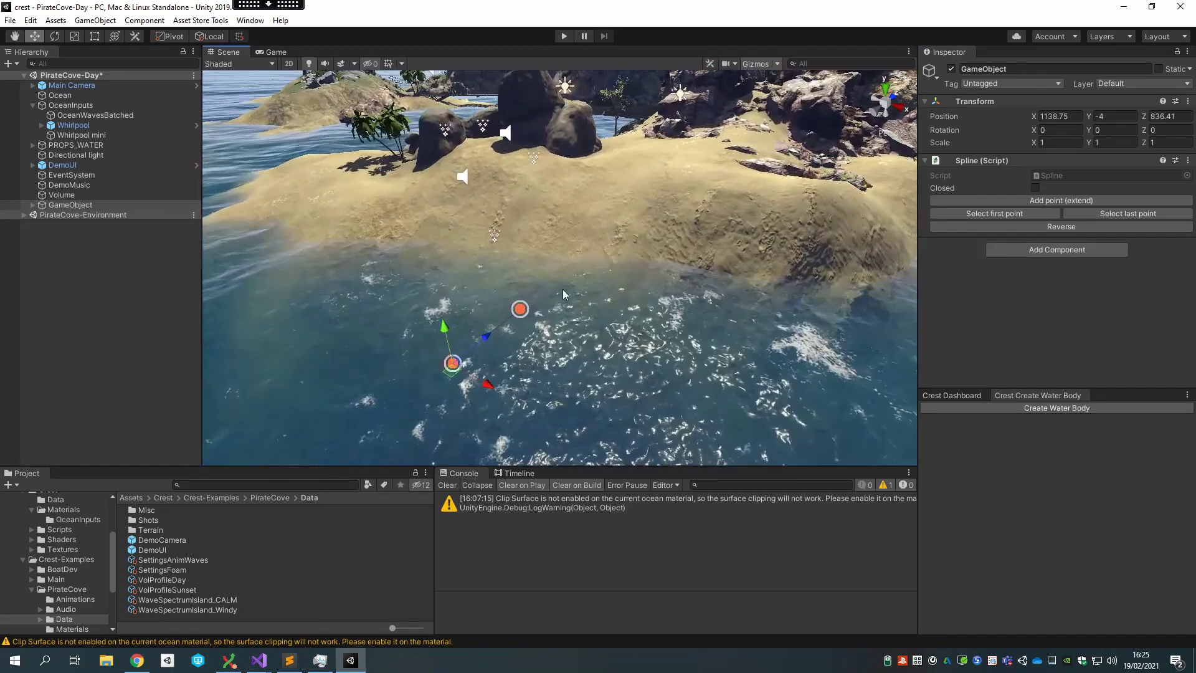
left_click(777, 63)
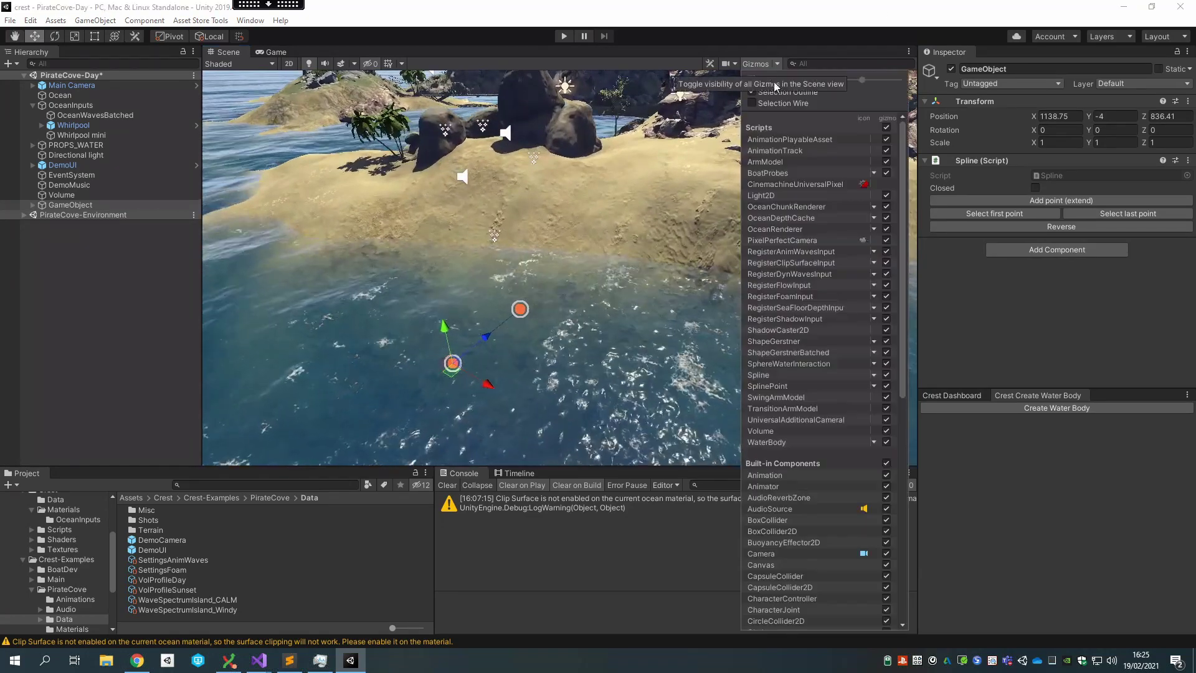
left_click(777, 67)
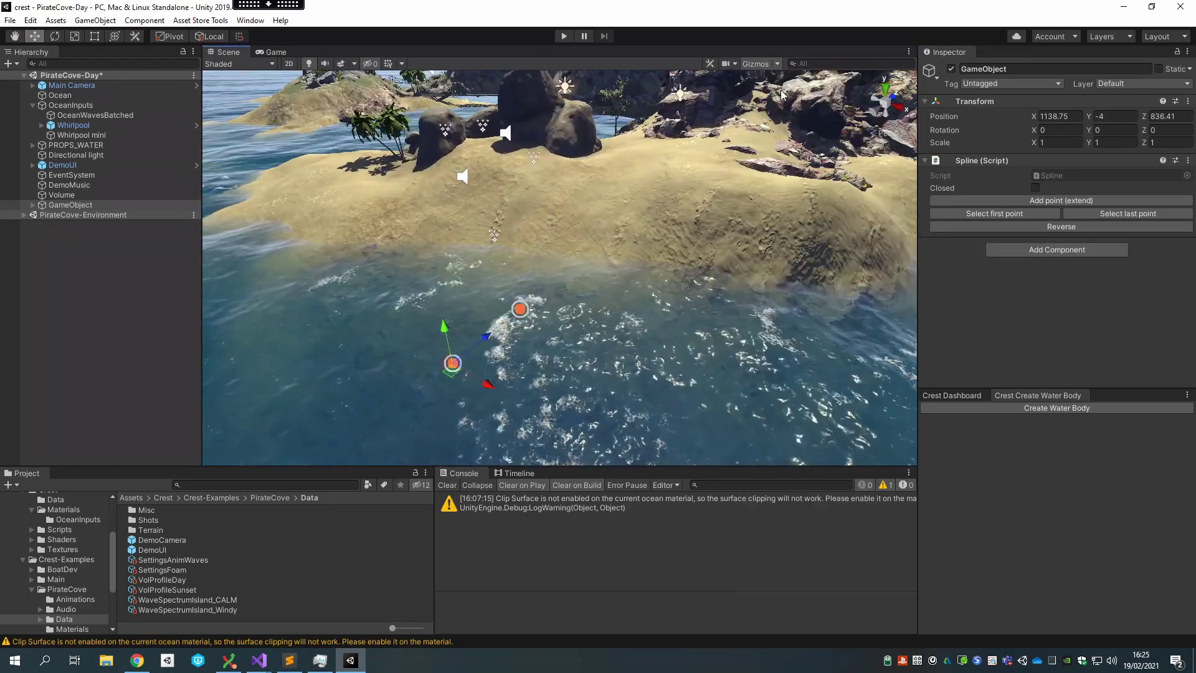
Move the second spline point to about X 26.1, Z 34.2 and extend the spline with a third point.
left_click(521, 310)
key("f")
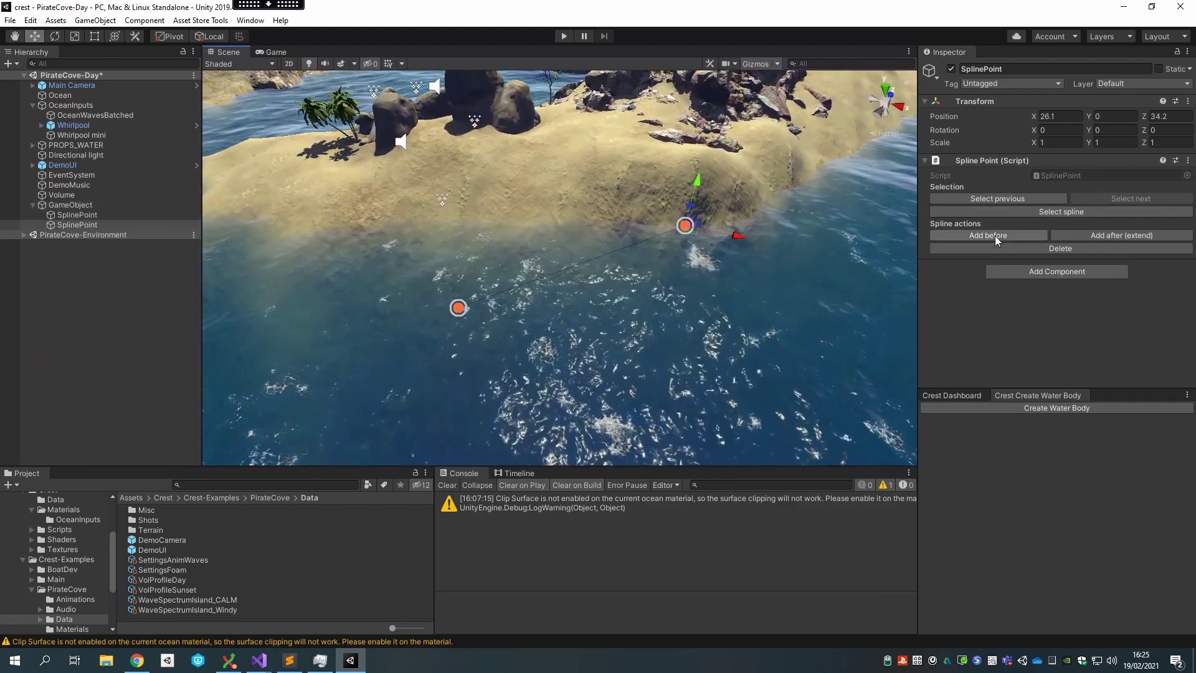
left_click(1100, 237)
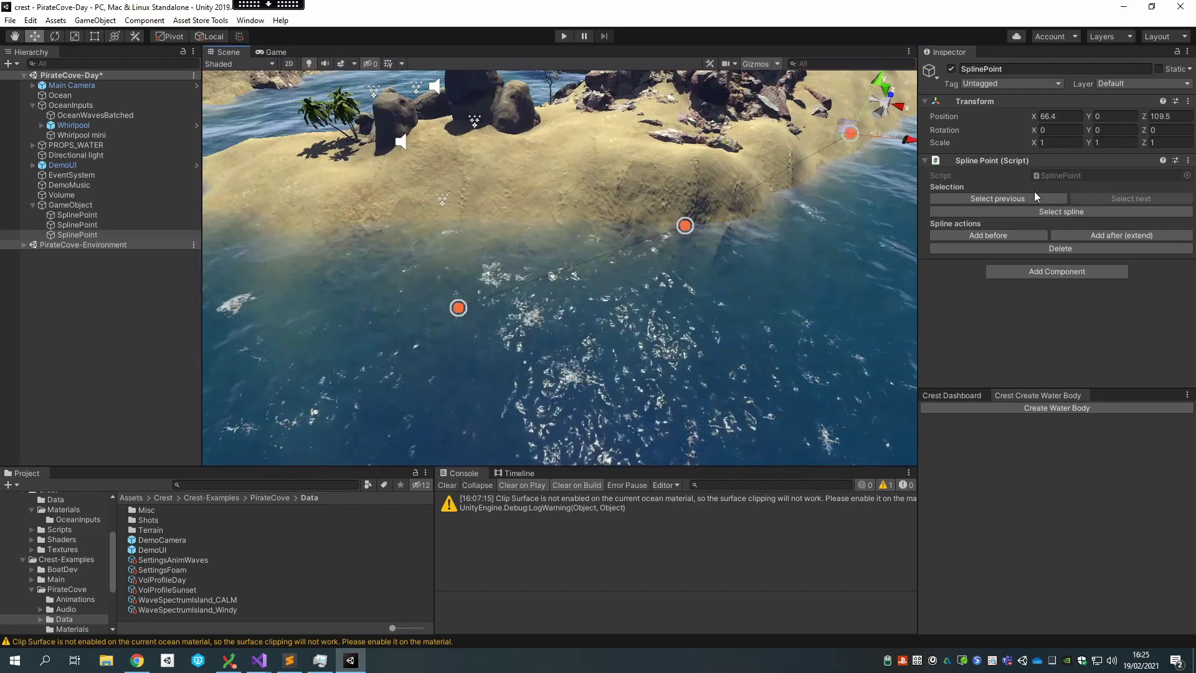
Move the middle spline point to about X 22.5, Z 46.2 and the first point to about X -30.2, Z 22.3 on the beach.
left_click(1009, 199)
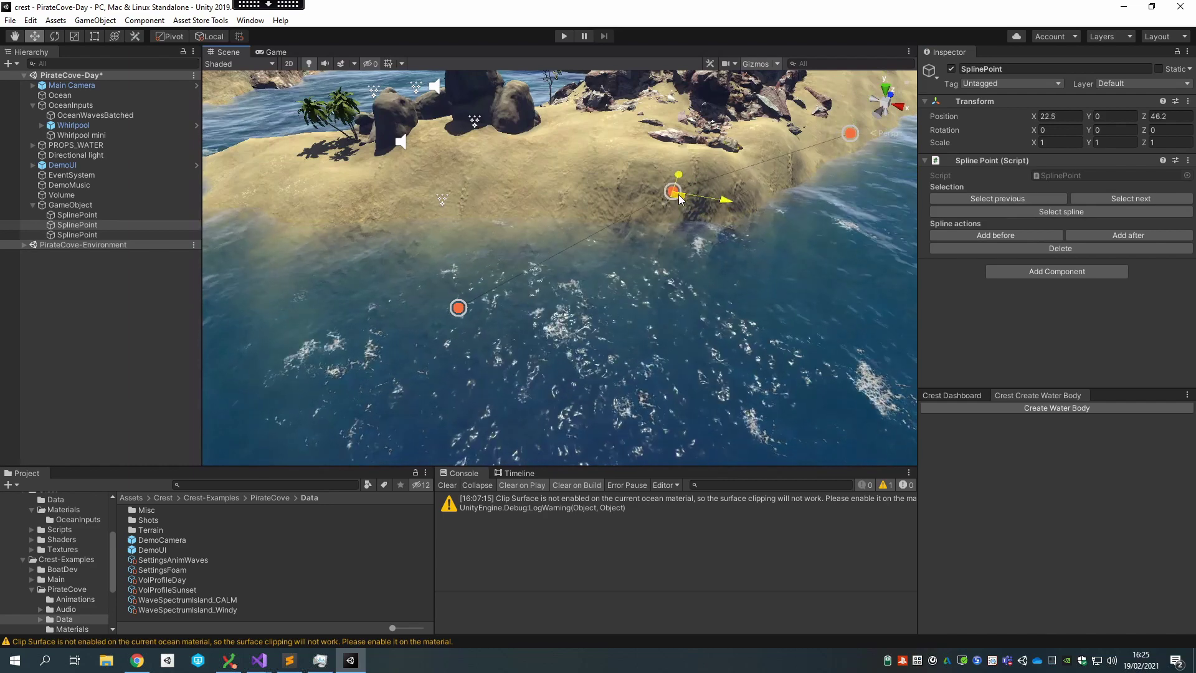
left_click(458, 309)
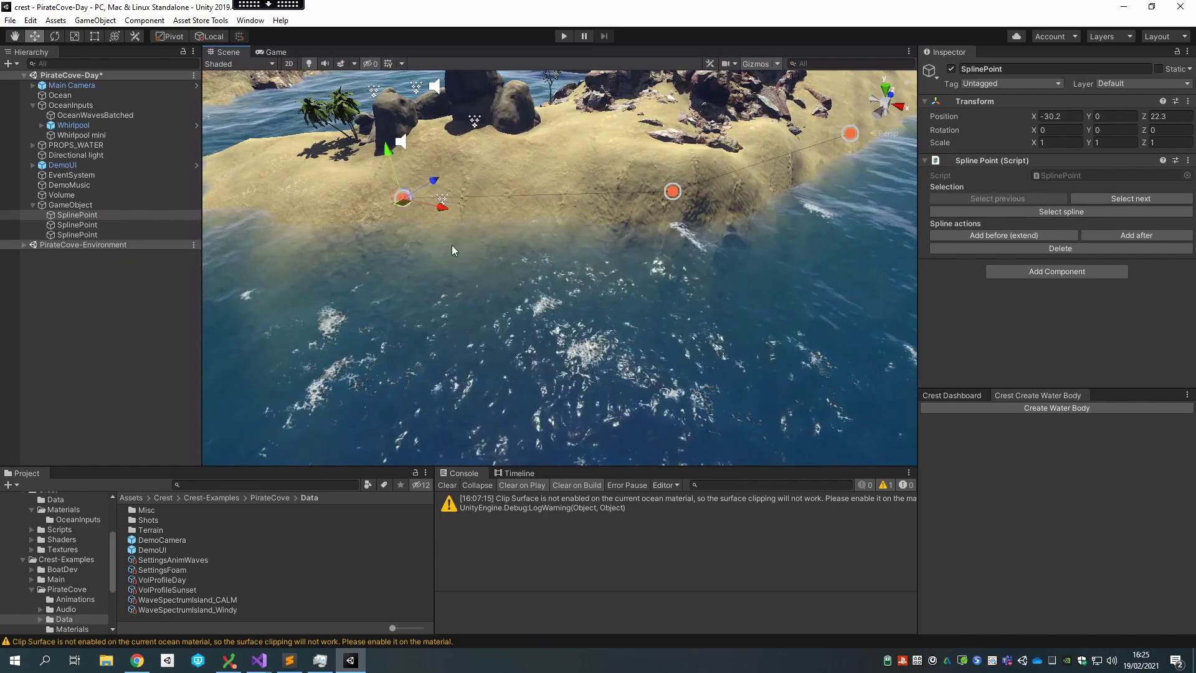
Adjust the last spline point to about X 63.3 and the middle point to about X 18.8, Z 47.6 along the shore.
left_click_drag(453, 250, 692, 248, "alt")
left_click(590, 197)
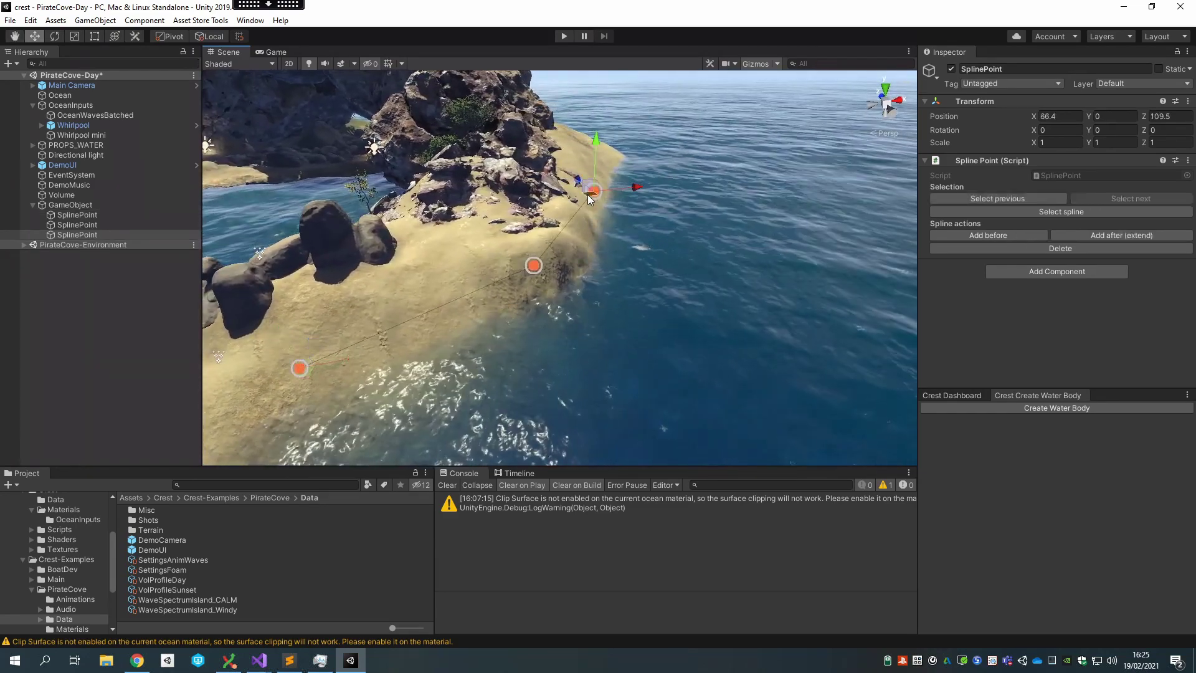
left_click_drag(588, 187, 578, 185)
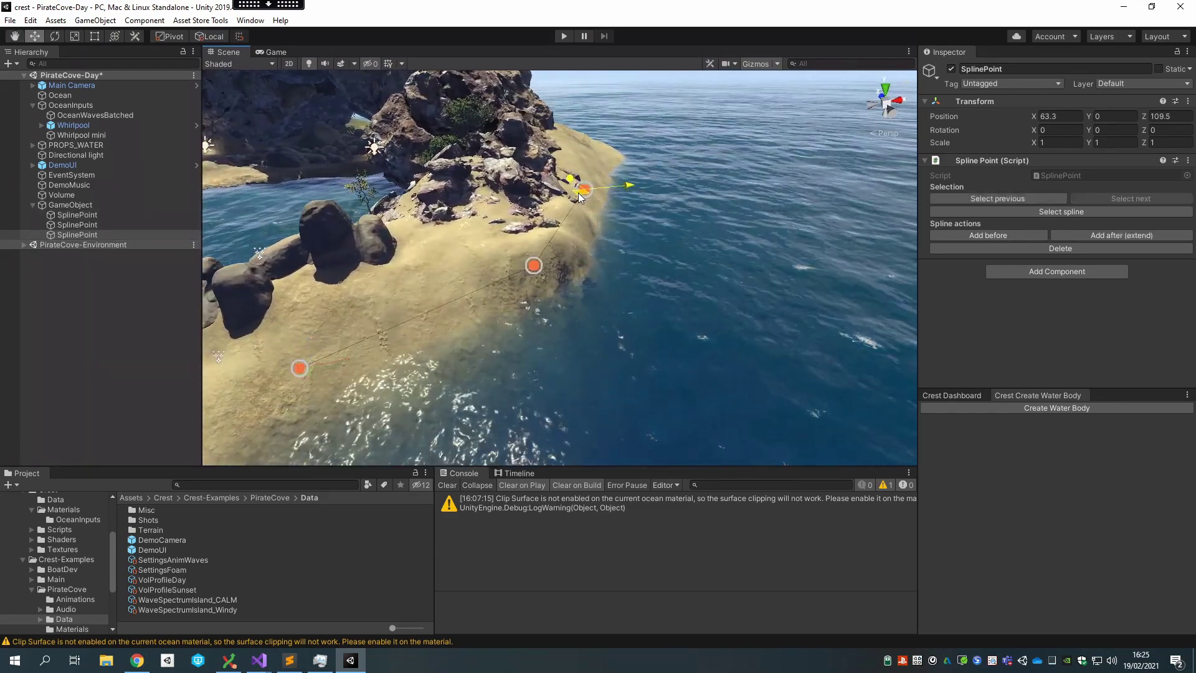
left_click(535, 266)
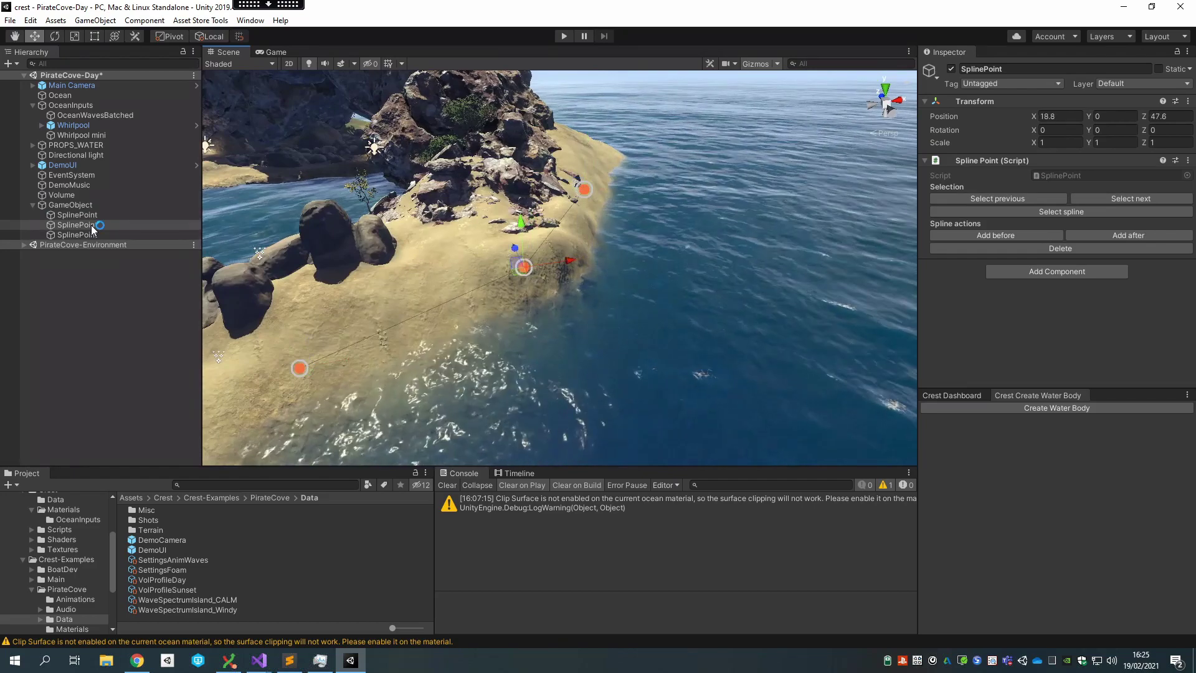
Add a Shape Gerstner component to the parent GameObject that holds the shoreline spline.
left_click(70, 205)
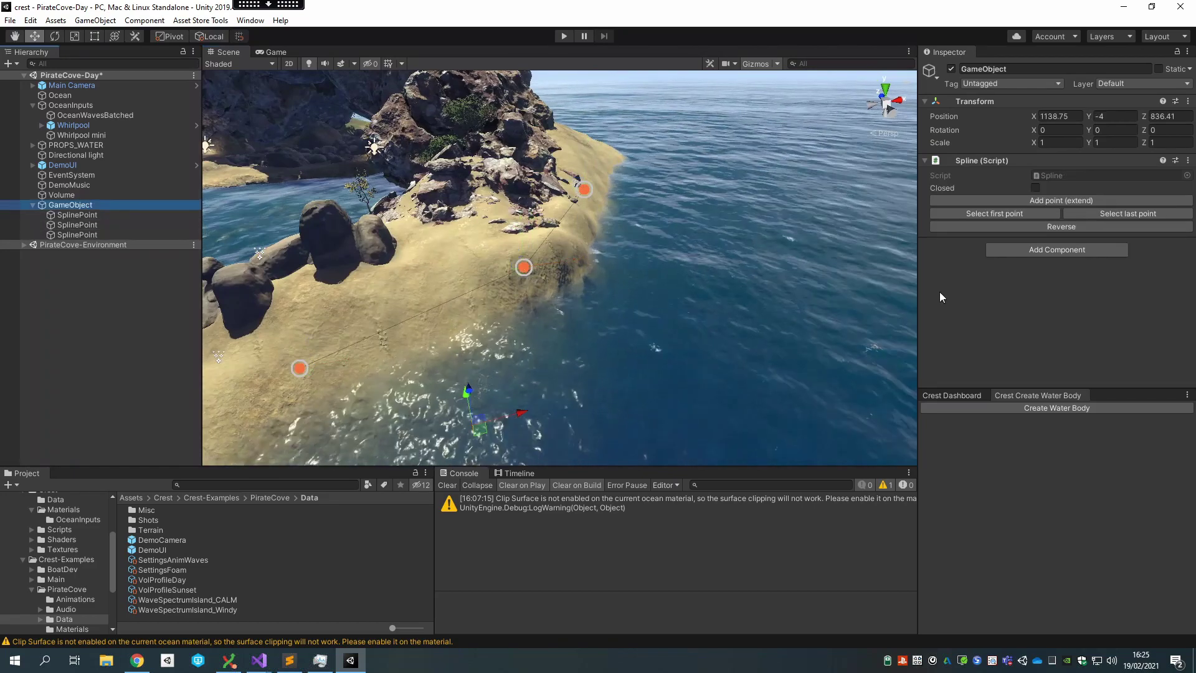
left_click(1074, 254)
type("ges")
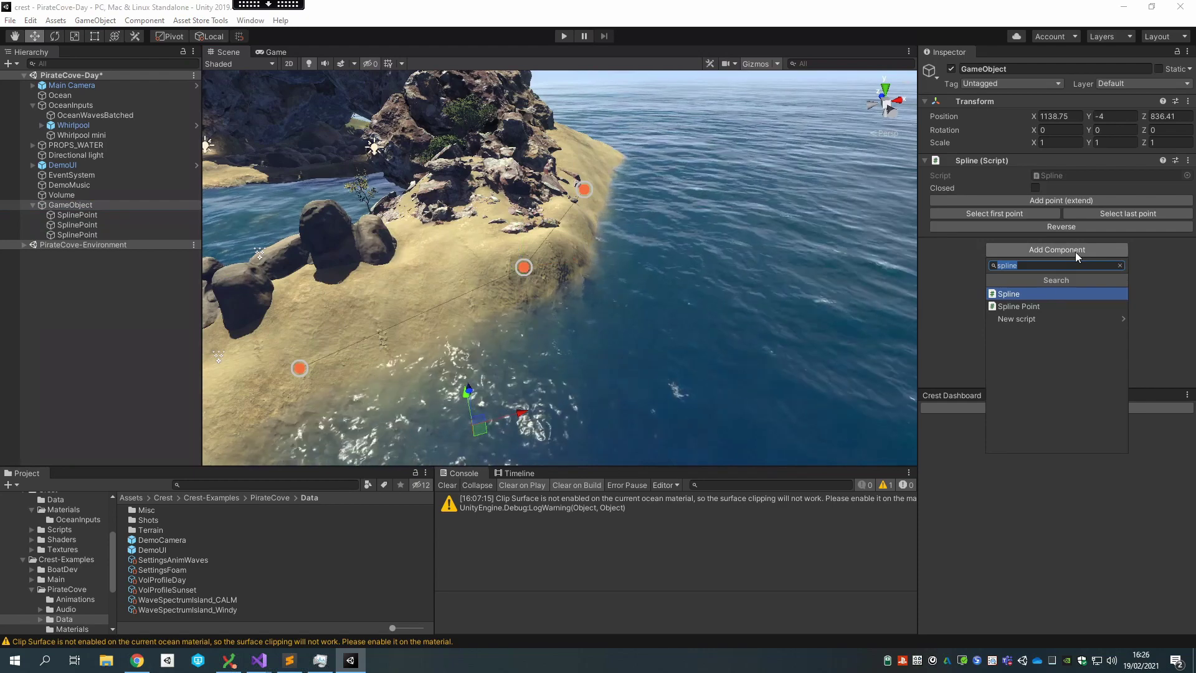
key("BackSpace")
type("rst")
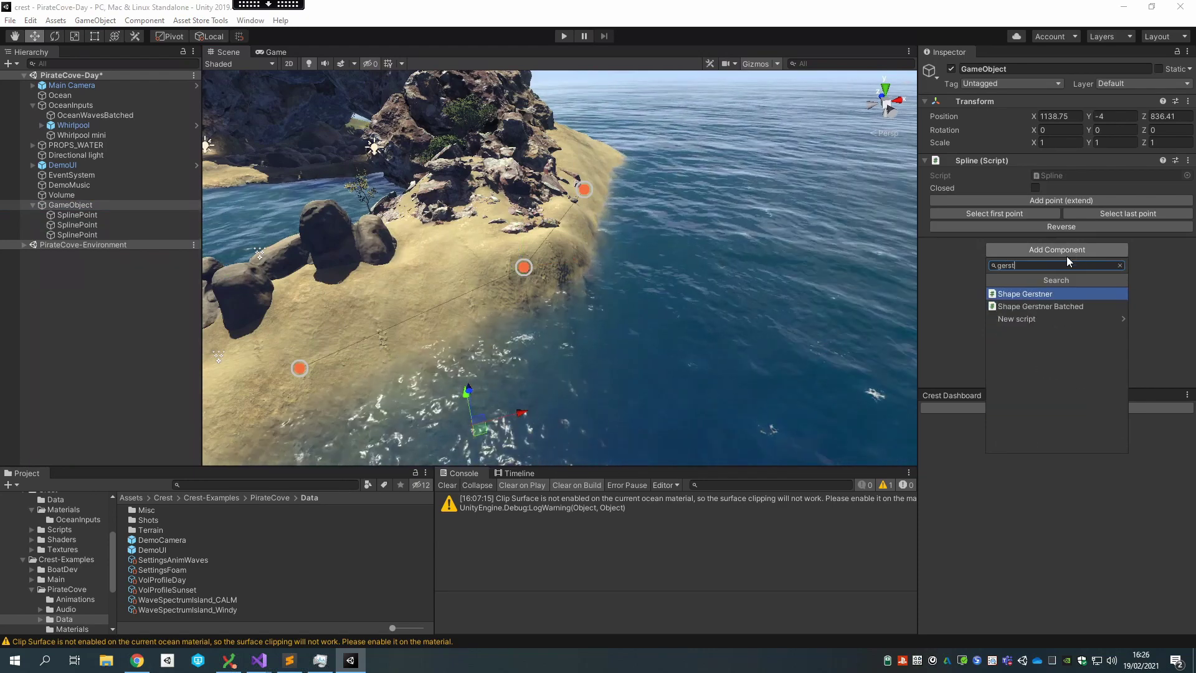
left_click(1020, 297)
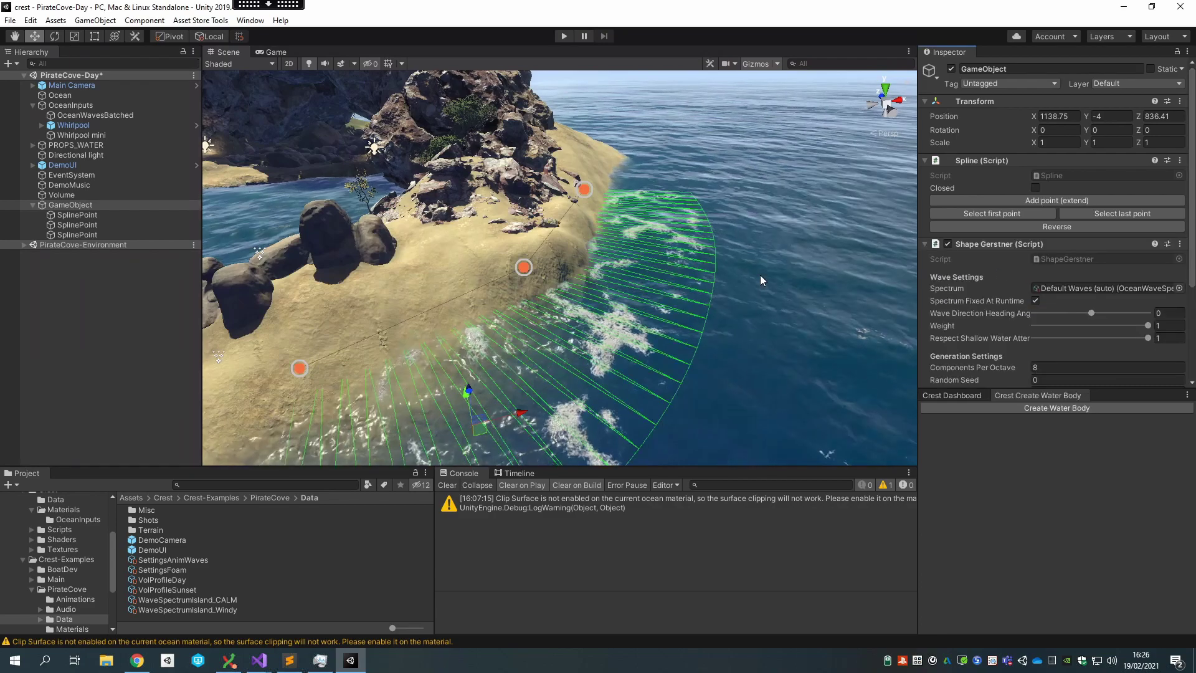
Assign the WavesShoreline spectrum to the Shape Gerstner component.
right_click_drag(761, 277, 695, 269)
left_click_drag(695, 269, 712, 245, "alt")
right_click_drag(712, 245, 714, 248)
key("w")
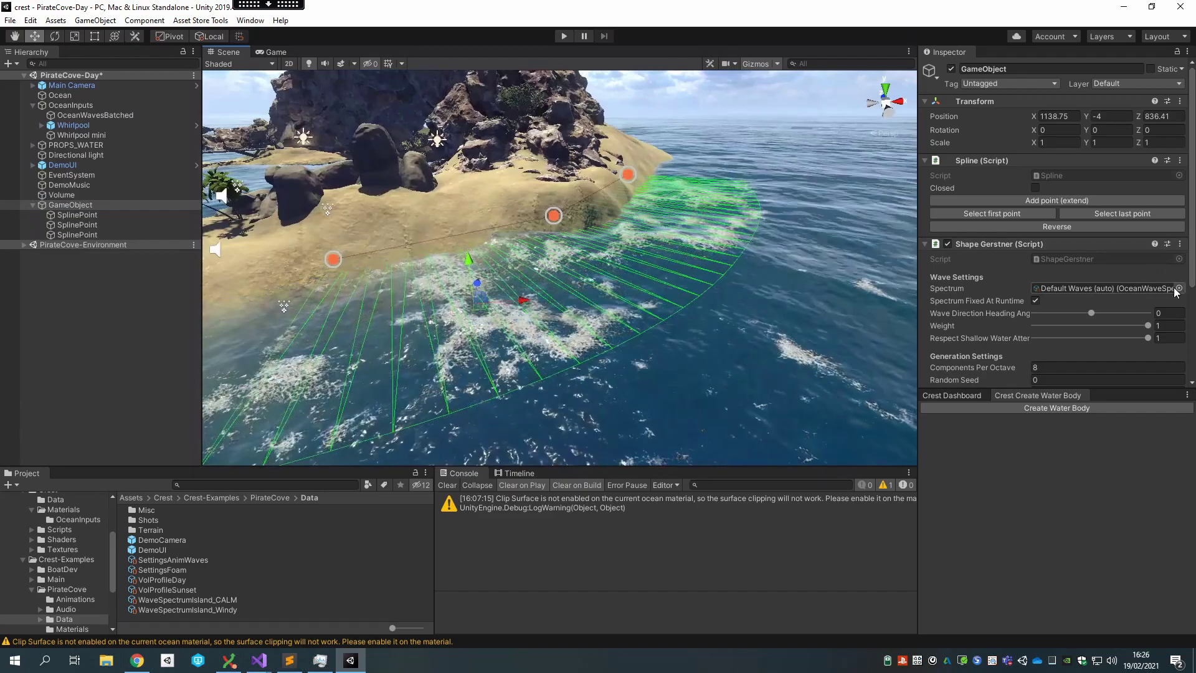
scroll(1062, 297, "down", 3)
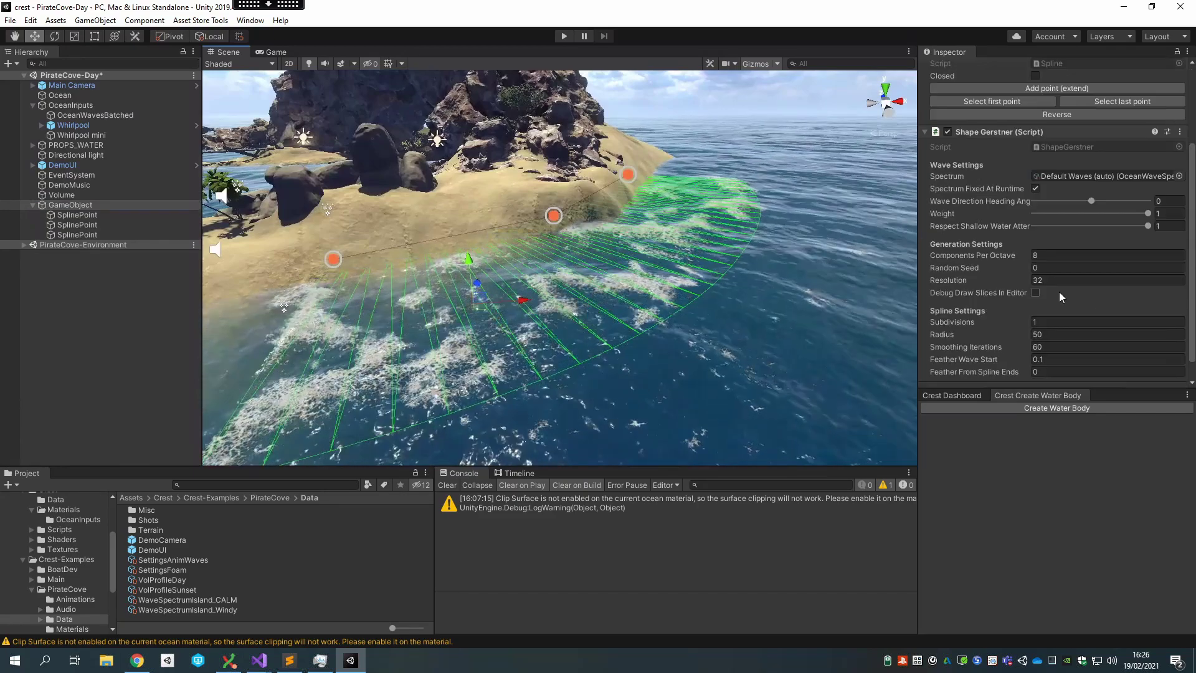
left_click(1179, 176)
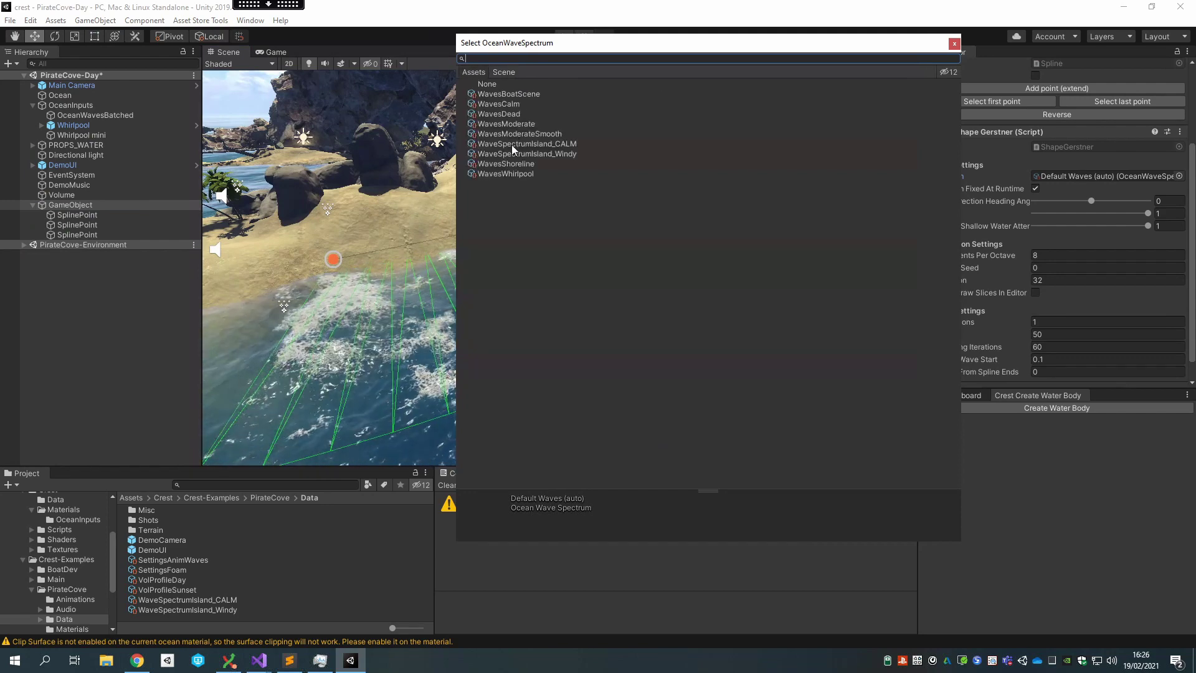
left_click(438, 21)
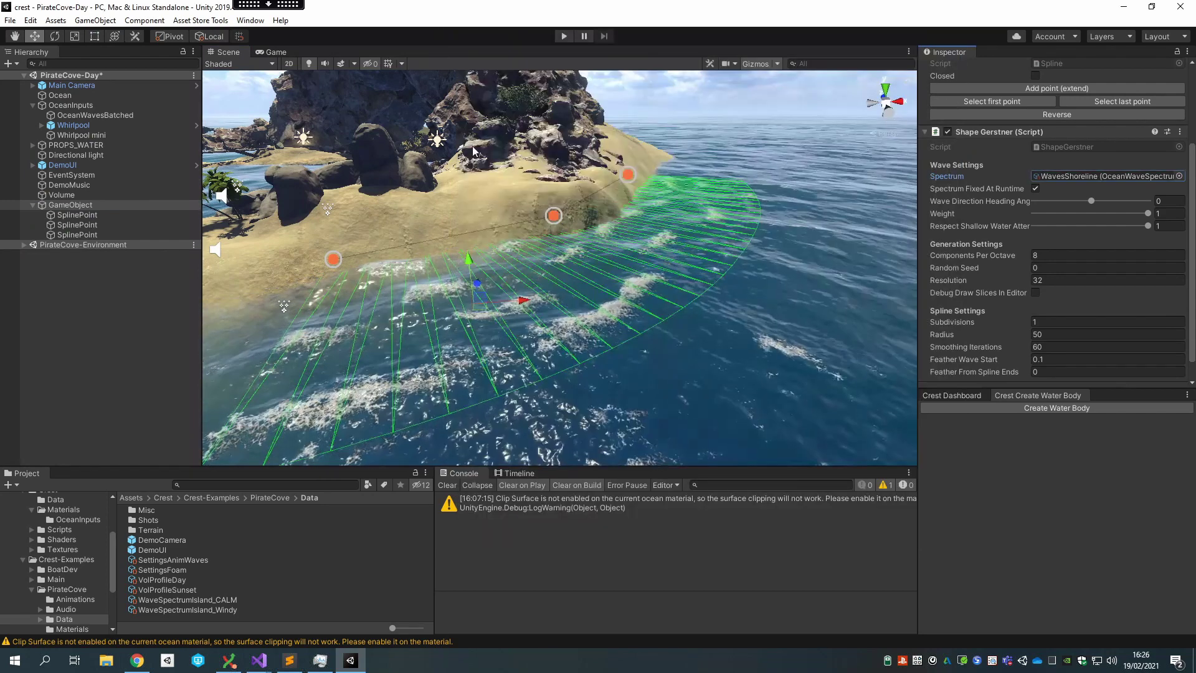
Open the WavesShoreline spectrum asset to review its settings, and examine the waves along the beach from several angles with nothing selected.
double_click(1064, 176)
scroll(1062, 149, "up", 2)
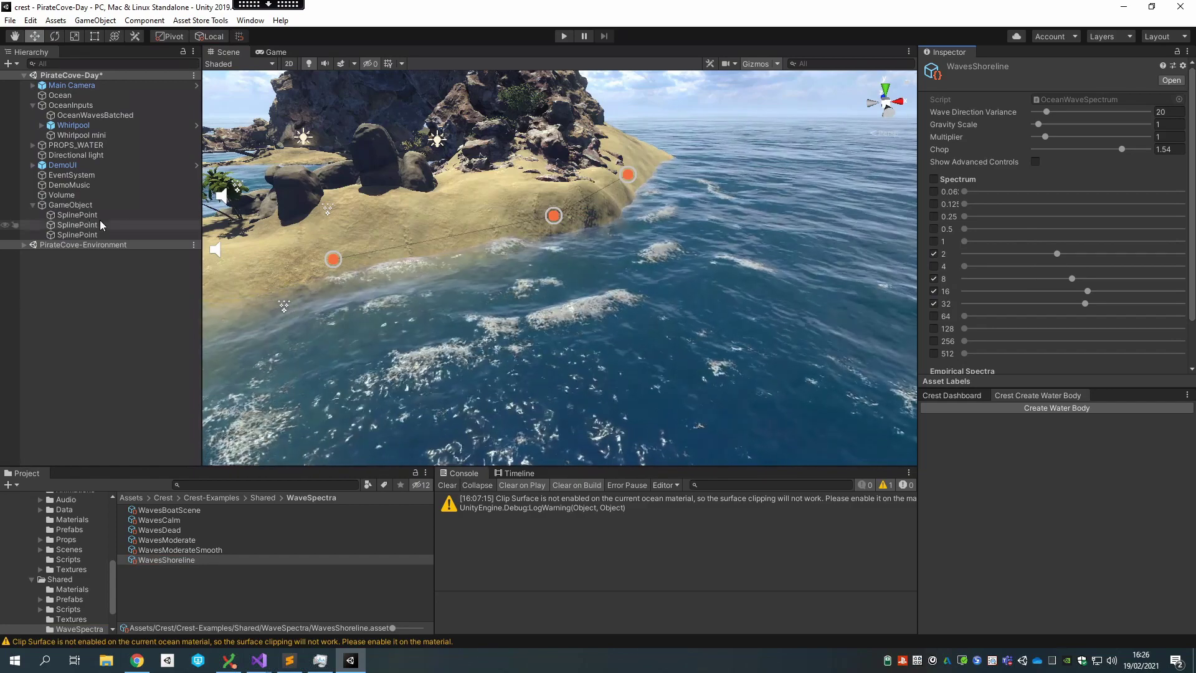
right_click_drag(642, 212, 686, 219)
key("a")
left_click(139, 347)
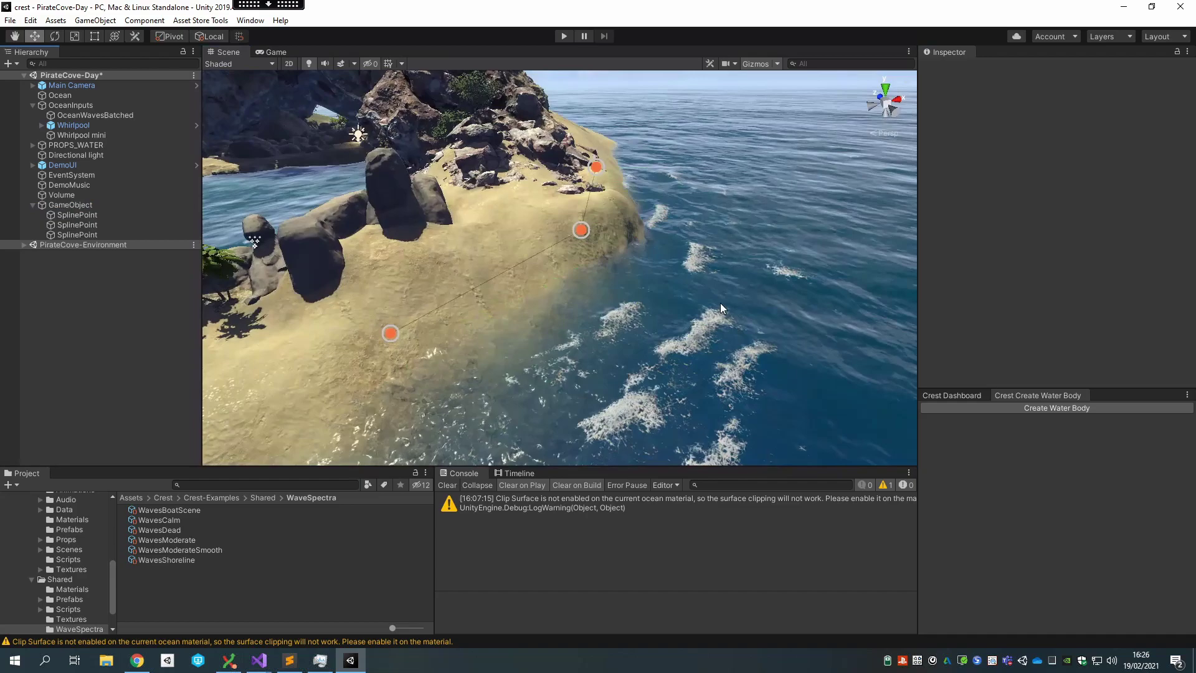
left_click_drag(654, 268, 565, 244, "alt")
key("q")
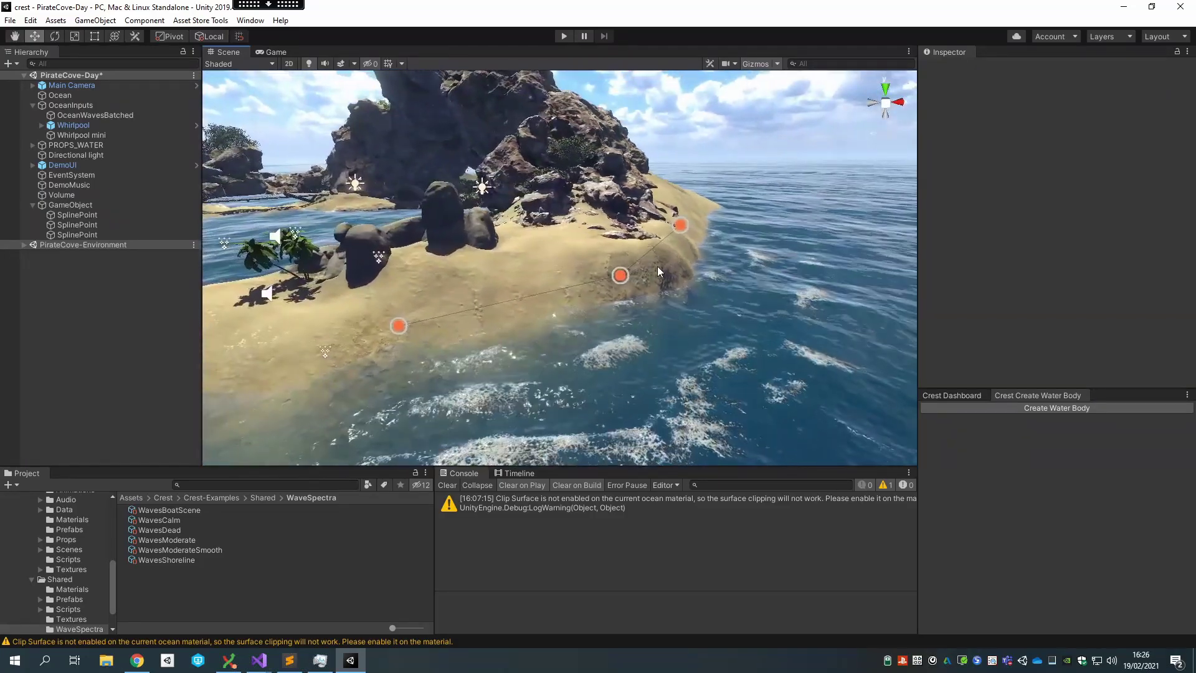
right_click_drag(554, 257, 597, 271)
left_click_drag(596, 271, 680, 249, "alt")
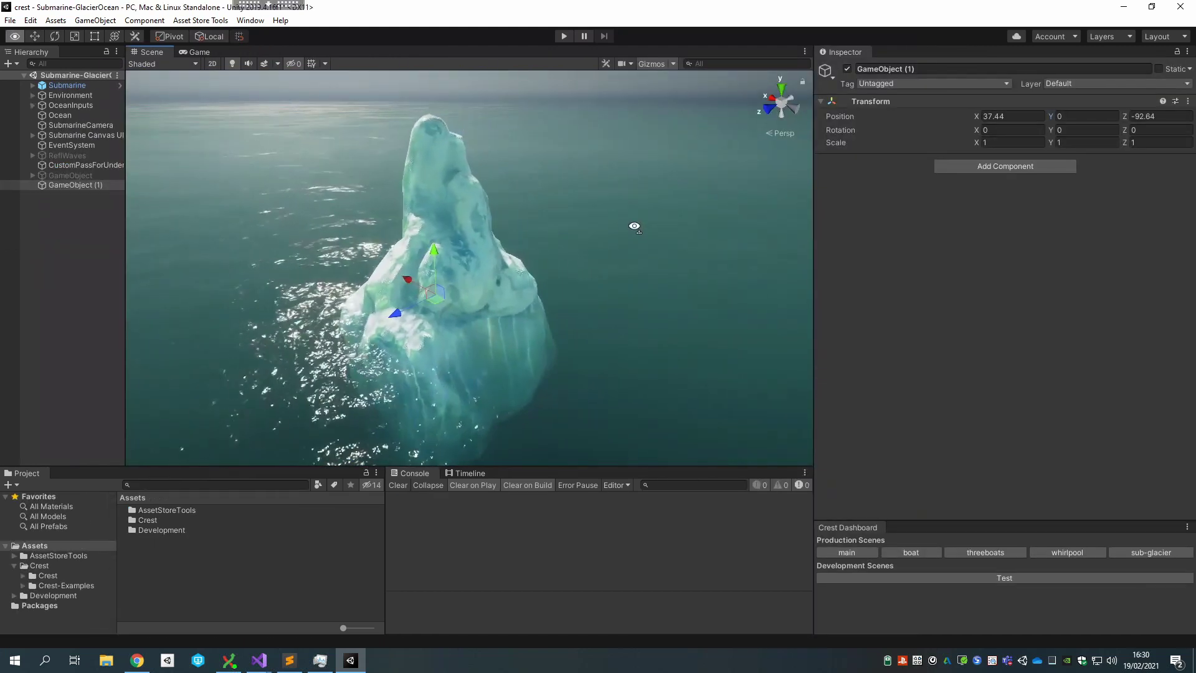
Add a Spline component to GameObject (1) at the iceberg in the Submarine-GlacierOcean scene.
key("w")
right_click_drag(610, 228, 603, 209)
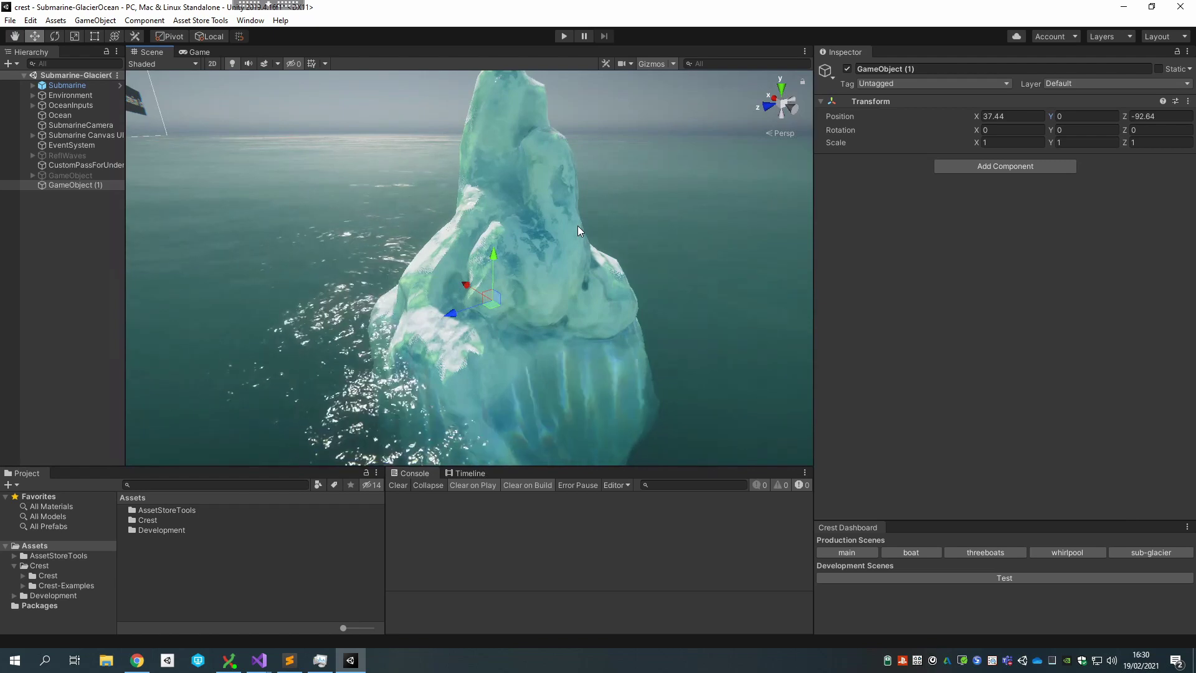
right_click_drag(629, 341, 608, 335)
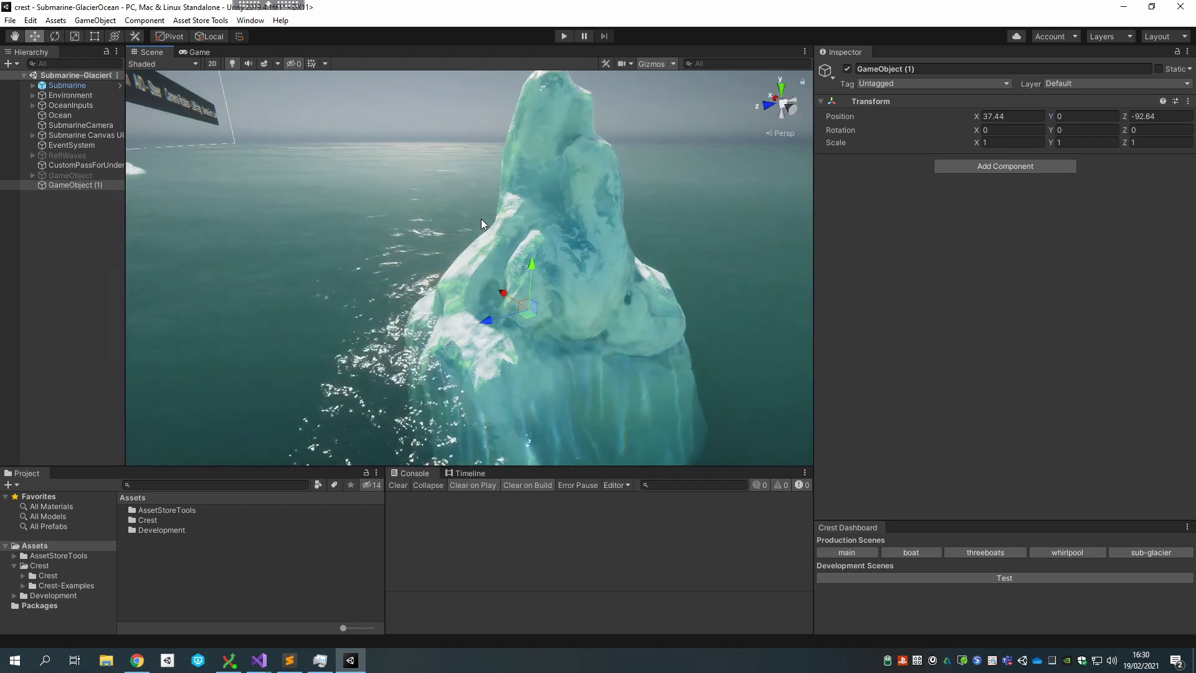
right_click_drag(481, 218, 422, 242)
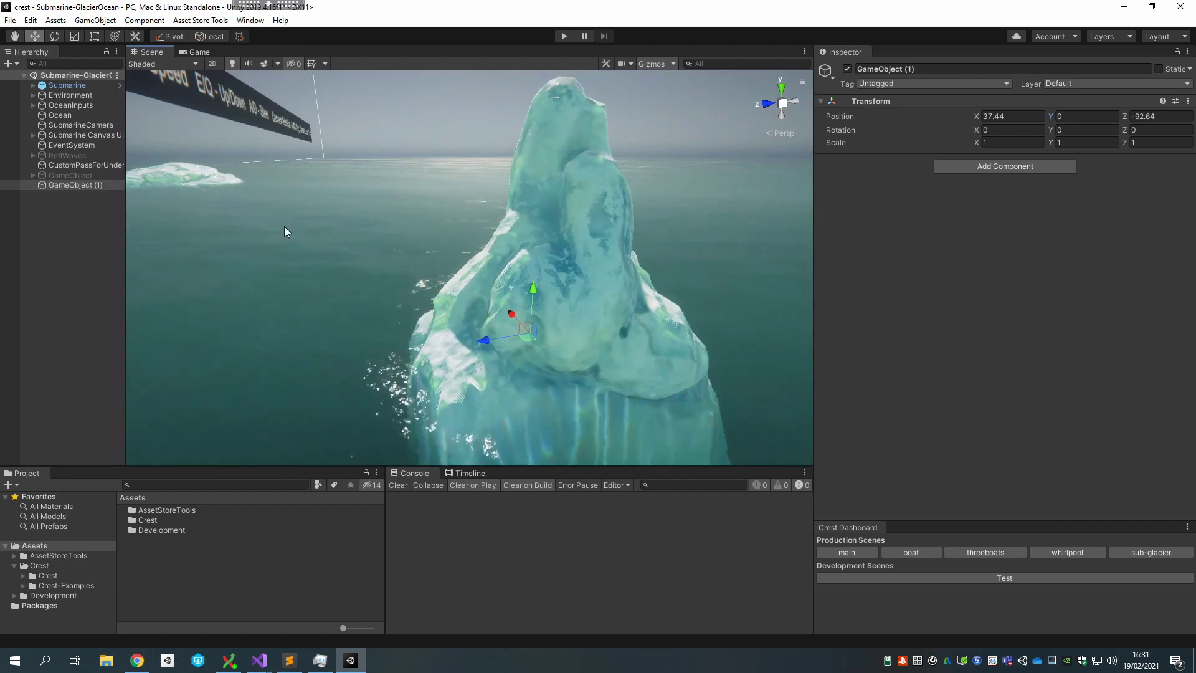
right_click_drag(285, 232, 374, 274)
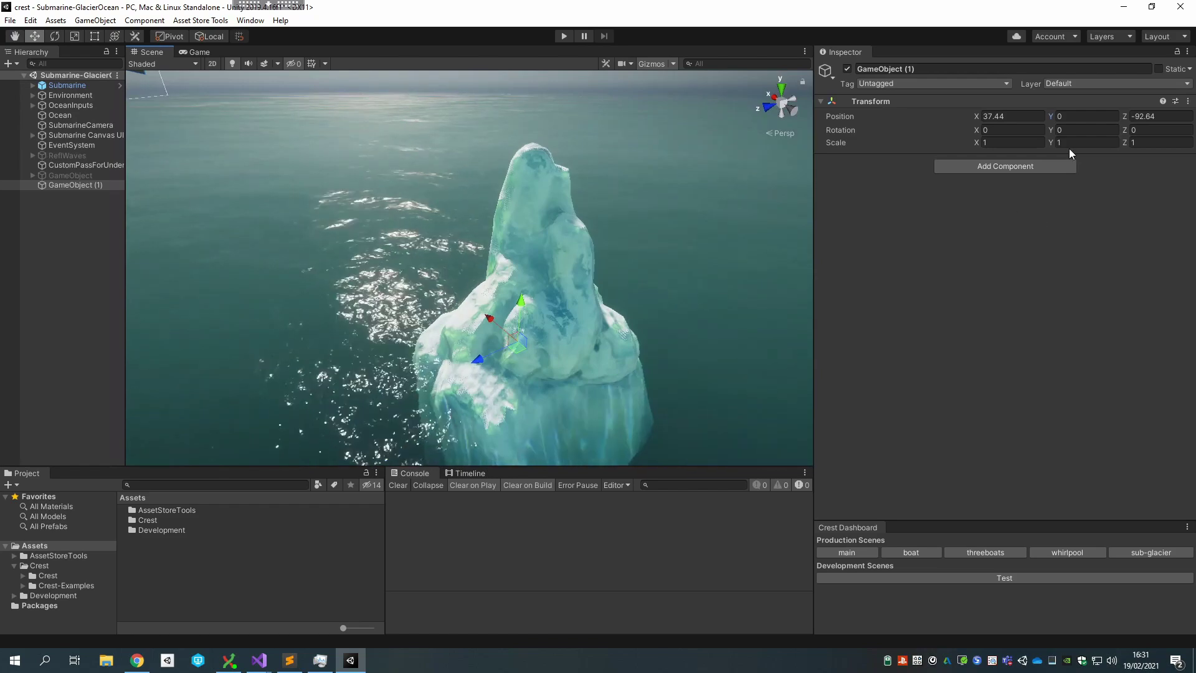
right_click_drag(466, 309, 492, 337)
left_click(990, 165)
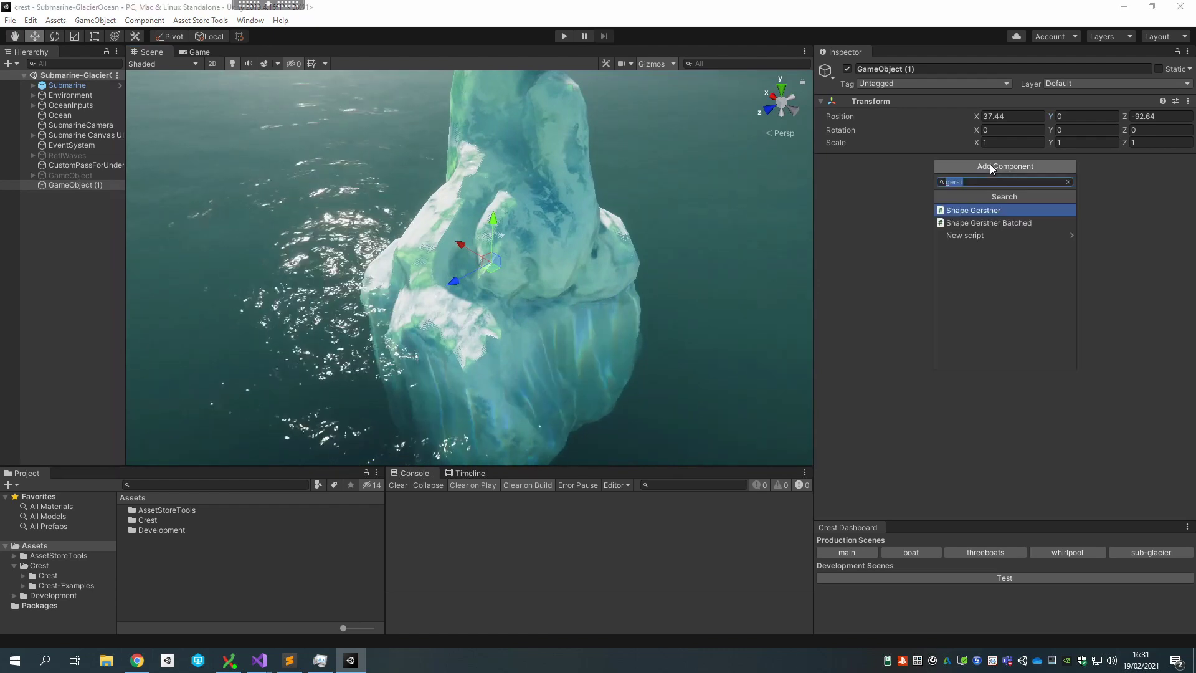
type("spline")
key("Return")
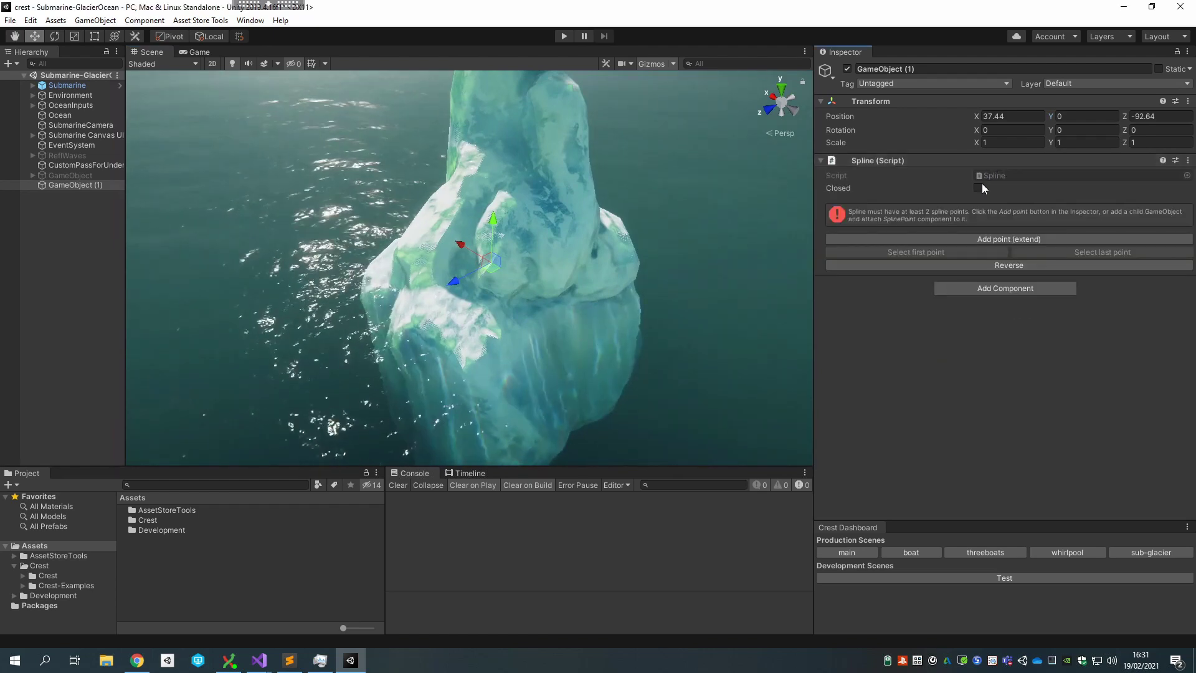
Add two points to the spline on GameObject (1) at the iceberg.
left_click(985, 240)
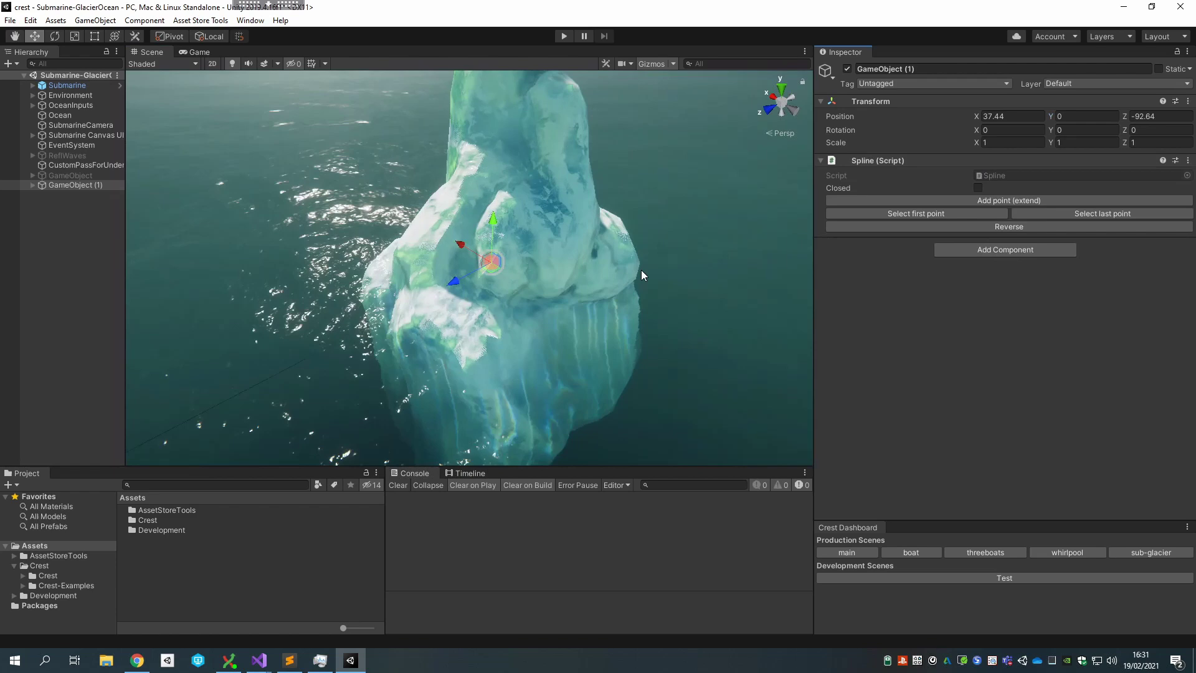
right_click_drag(642, 271, 597, 279)
scroll(597, 279, "down", 5)
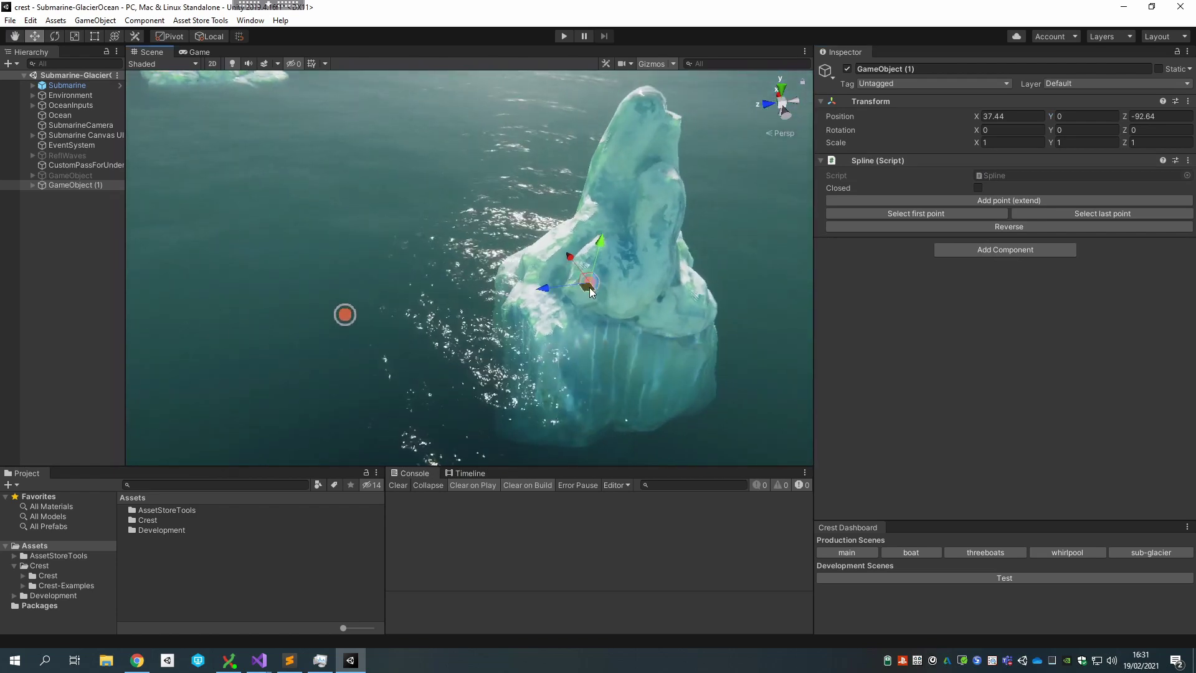
Move GameObject (1) to about X 37.61, Z -93.97 and its first spline point to about X 1.22, Z -2.26 on the iceberg.
left_click_drag(590, 286, 623, 276)
left_click(931, 212)
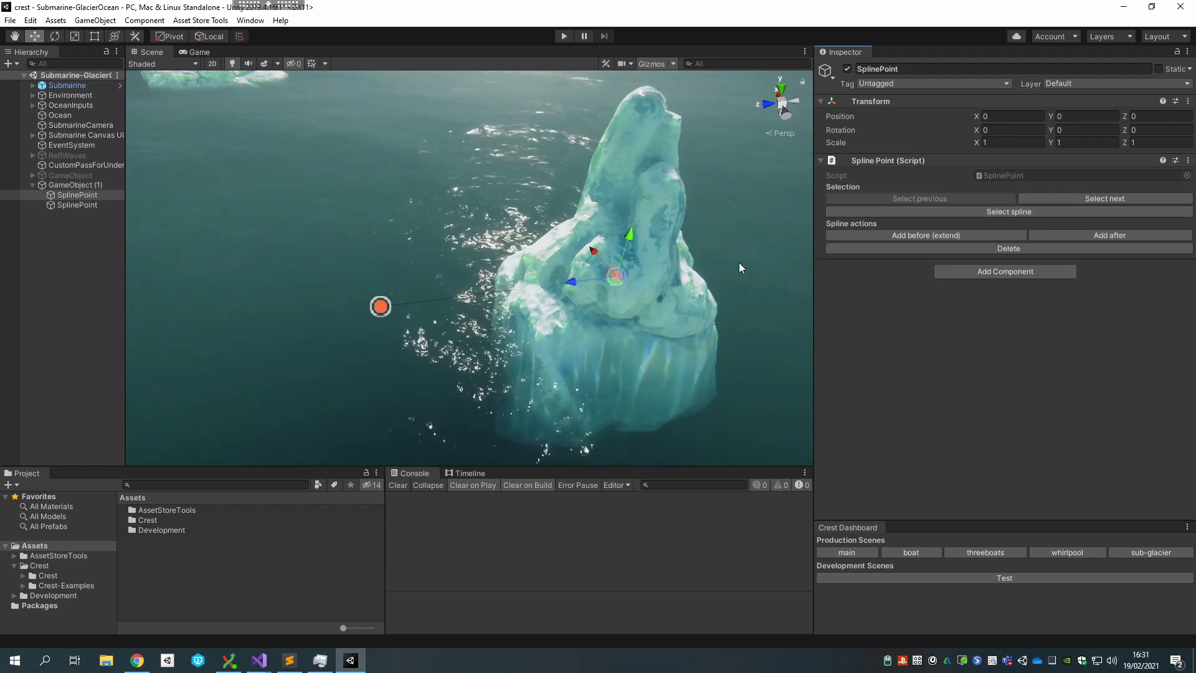
left_click_drag(615, 277, 645, 264)
right_click_drag(646, 263, 590, 218)
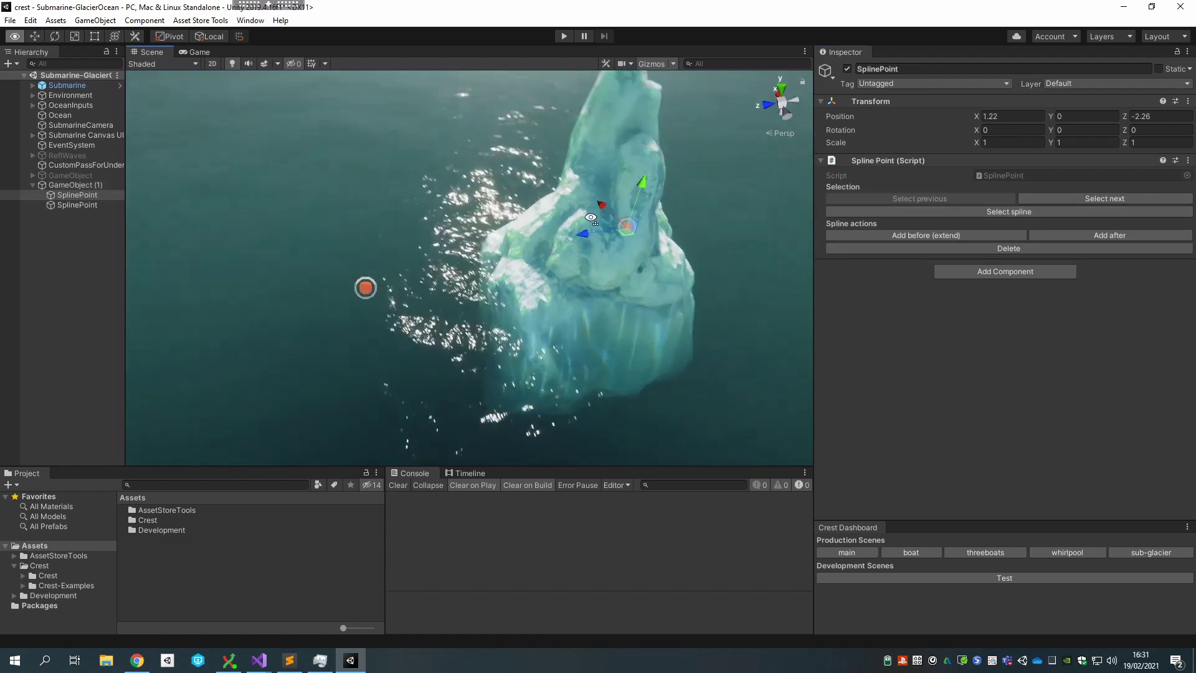
left_click_drag(591, 218, 595, 338, "alt")
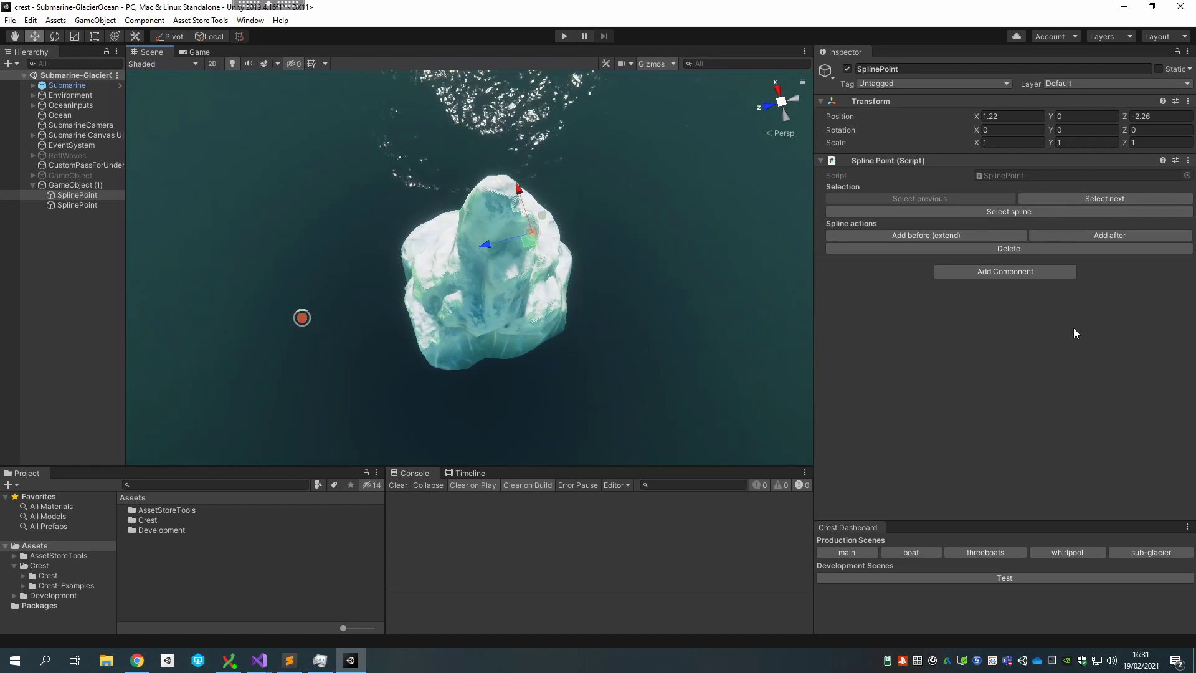
Move the second spline point to about X 0.68, Z 2.62 and add a third at about X -1.88, Z 1.49.
left_click(1089, 195)
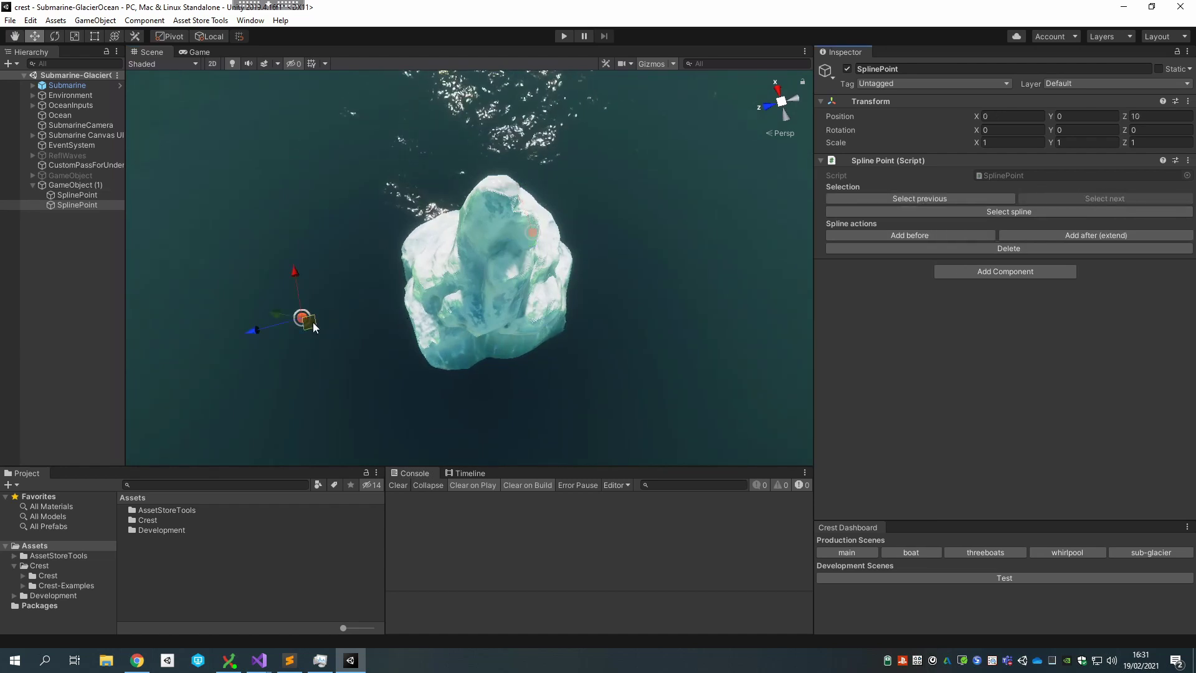
left_click_drag(313, 323, 457, 274)
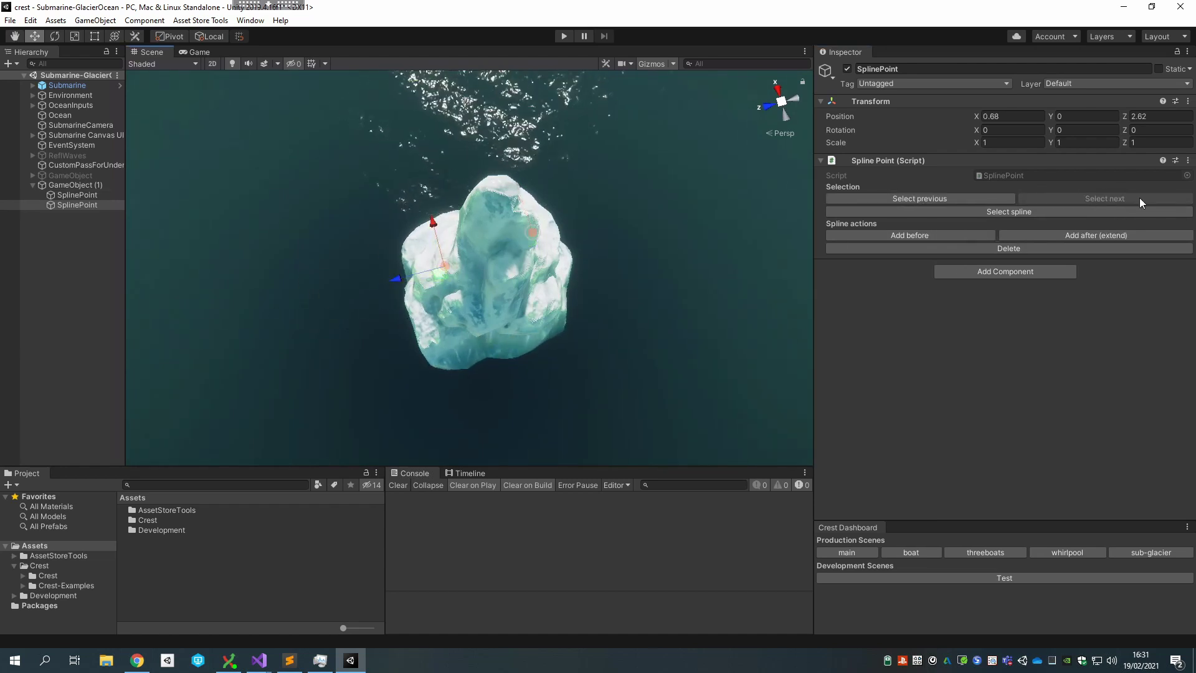
left_click(1071, 238)
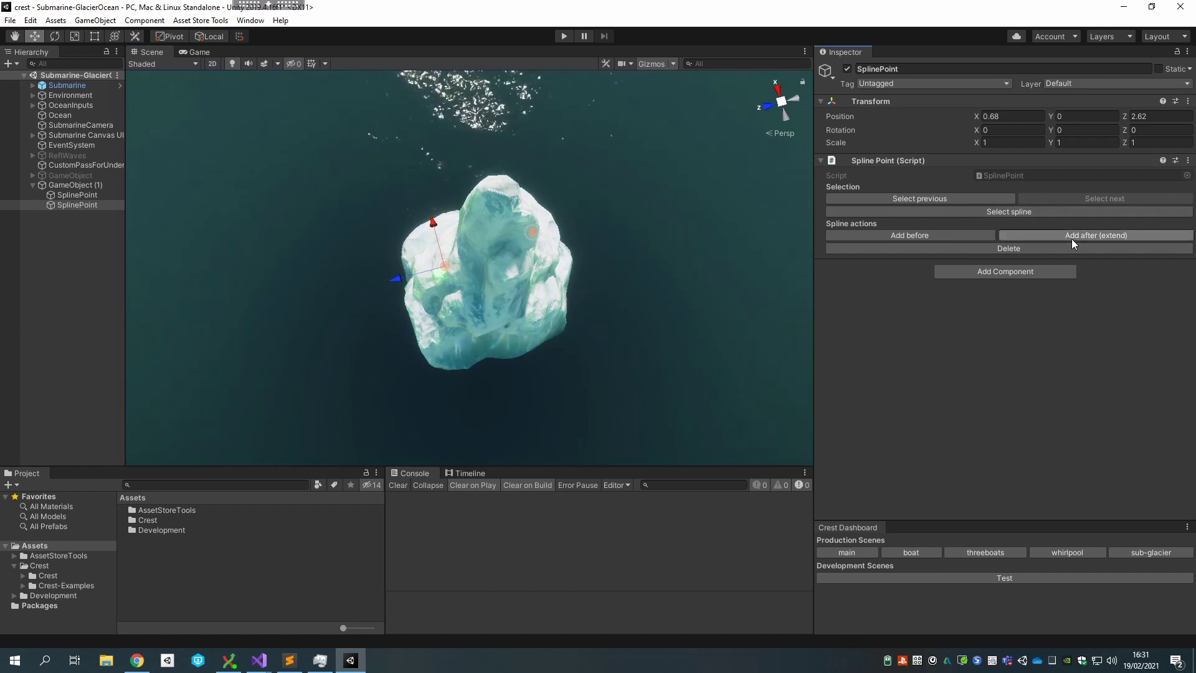
left_click_drag(360, 309, 532, 326)
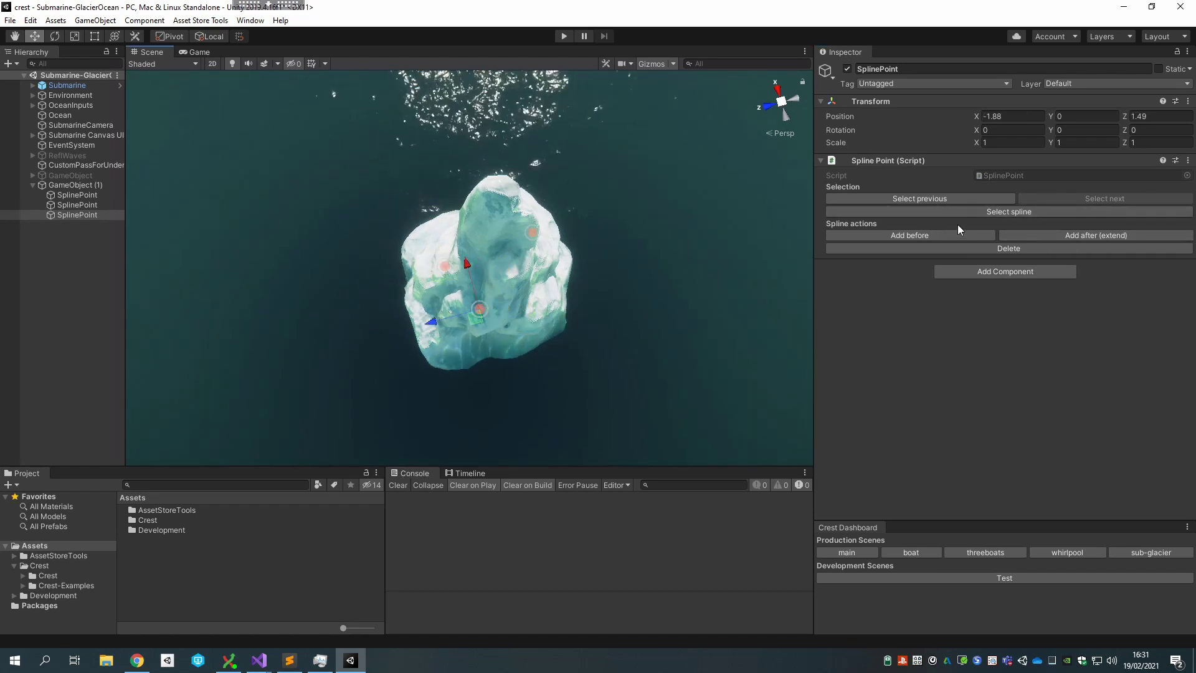
Add a fourth point after the third one and make the spline on GameObject (1) closed.
left_click(1059, 233)
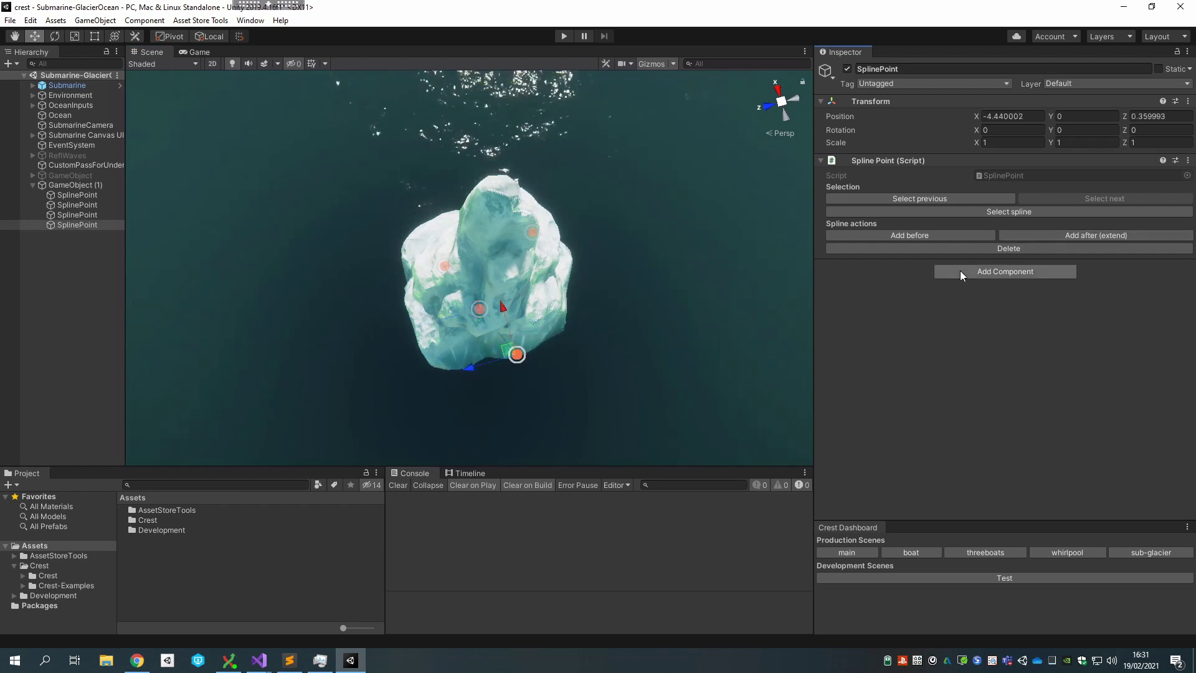
left_click(1004, 215)
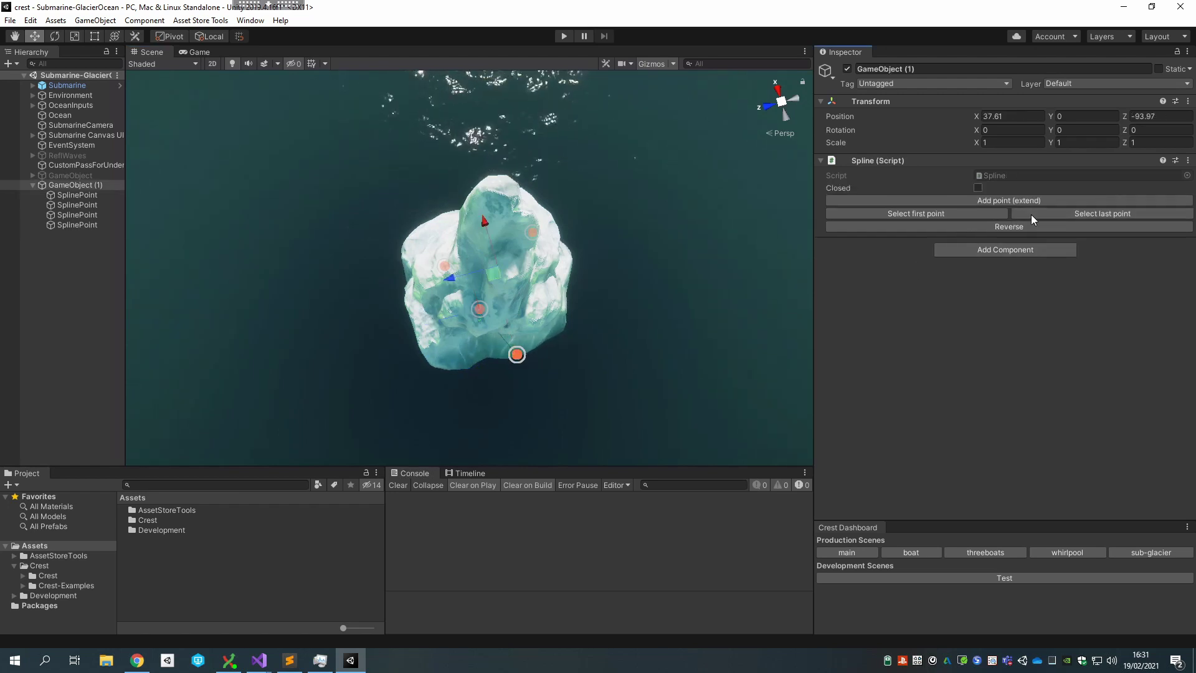
left_click(977, 188)
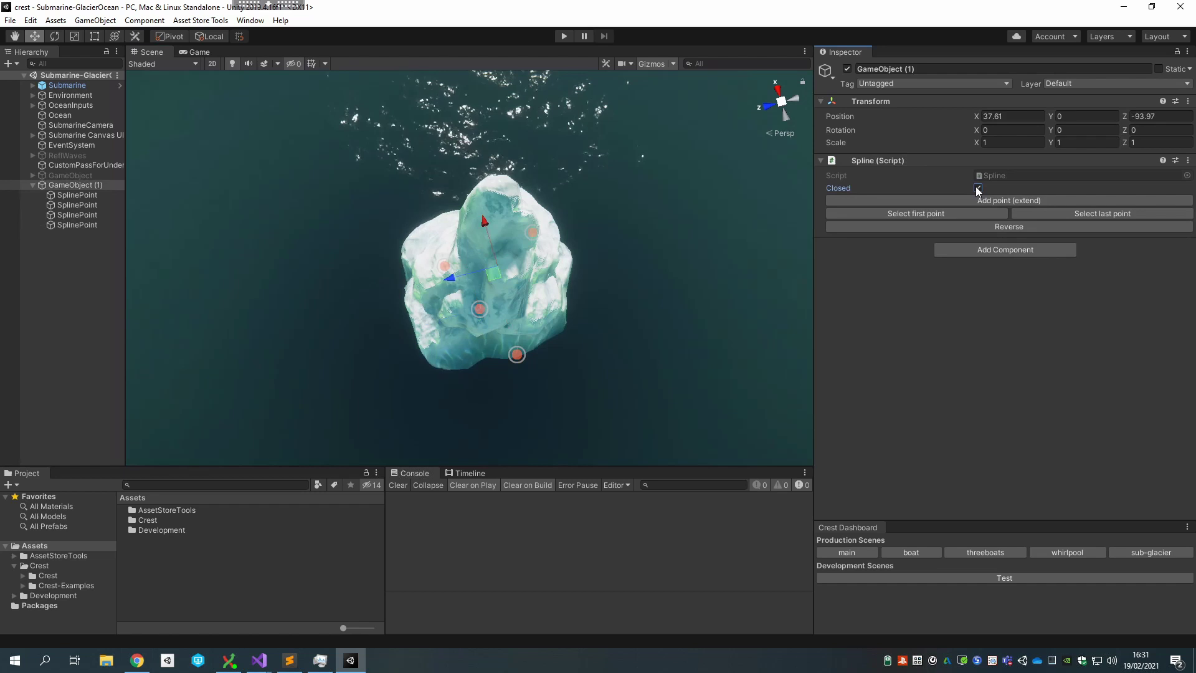
Move the fourth spline point onto the iceberg, to about X -1.16, Z -1.33, to complete the loop of points.
right_click_drag(584, 305, 592, 261)
key("w")
key("s")
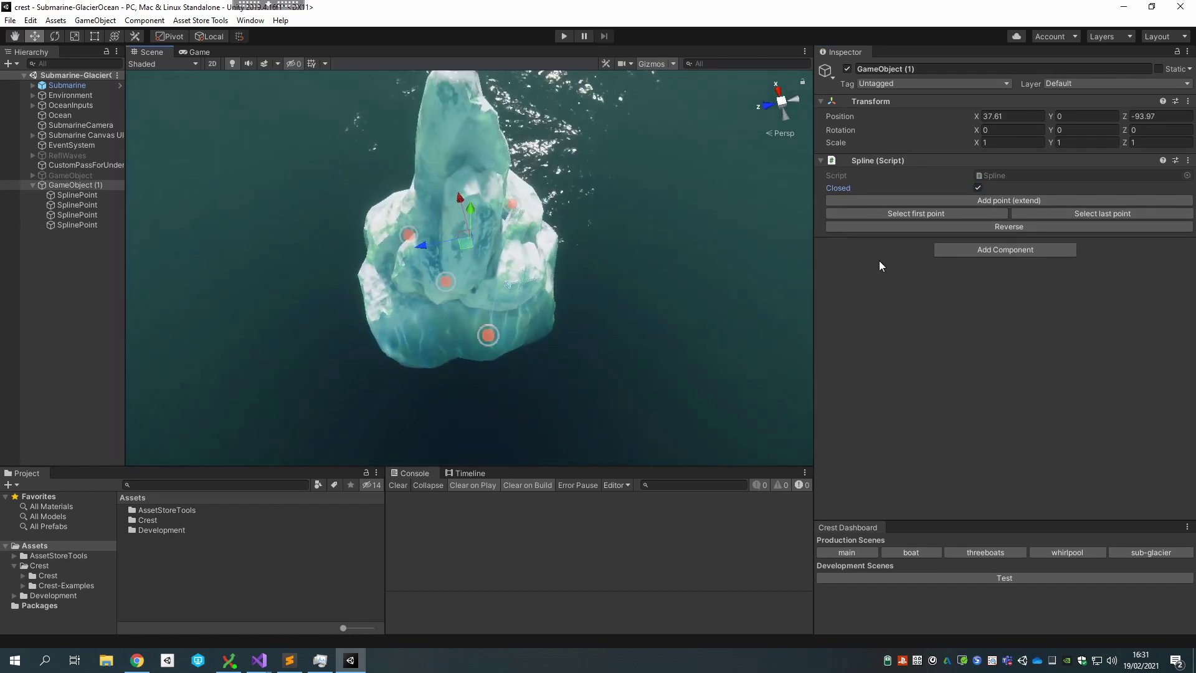
left_click(490, 336)
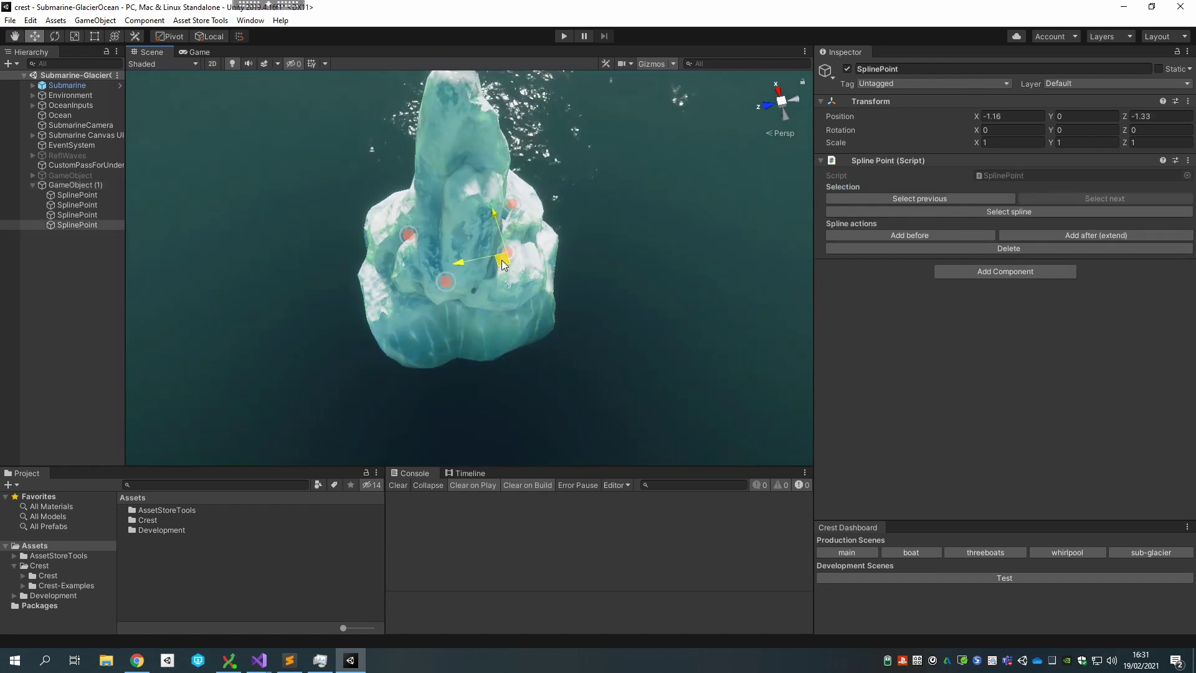
right_click_drag(523, 263, 340, 224)
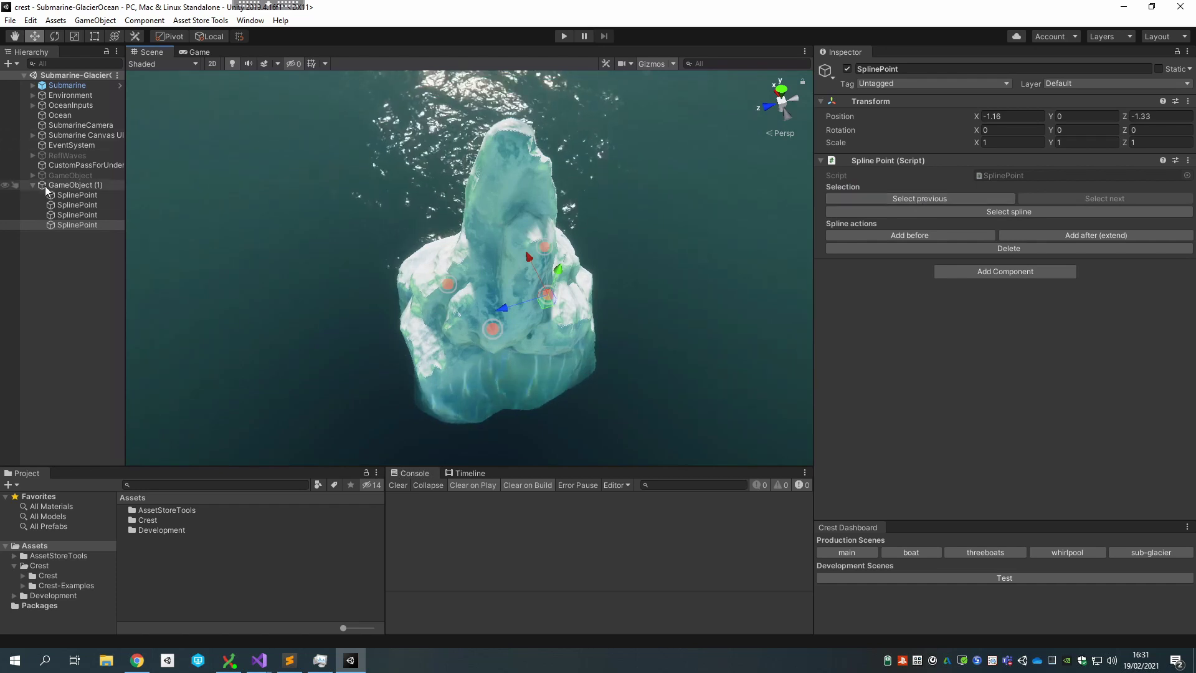
Add a Shape Gerstner component to GameObject (1).
left_click(69, 185)
left_click(1007, 252)
type("shape")
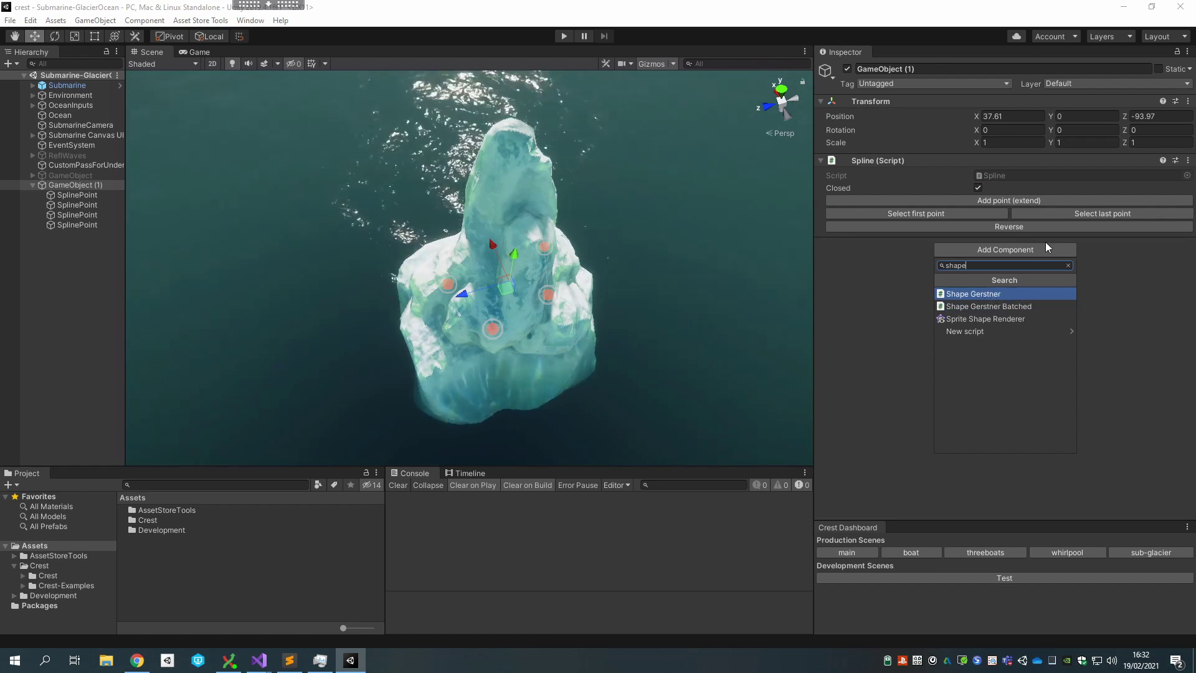
left_click(971, 295)
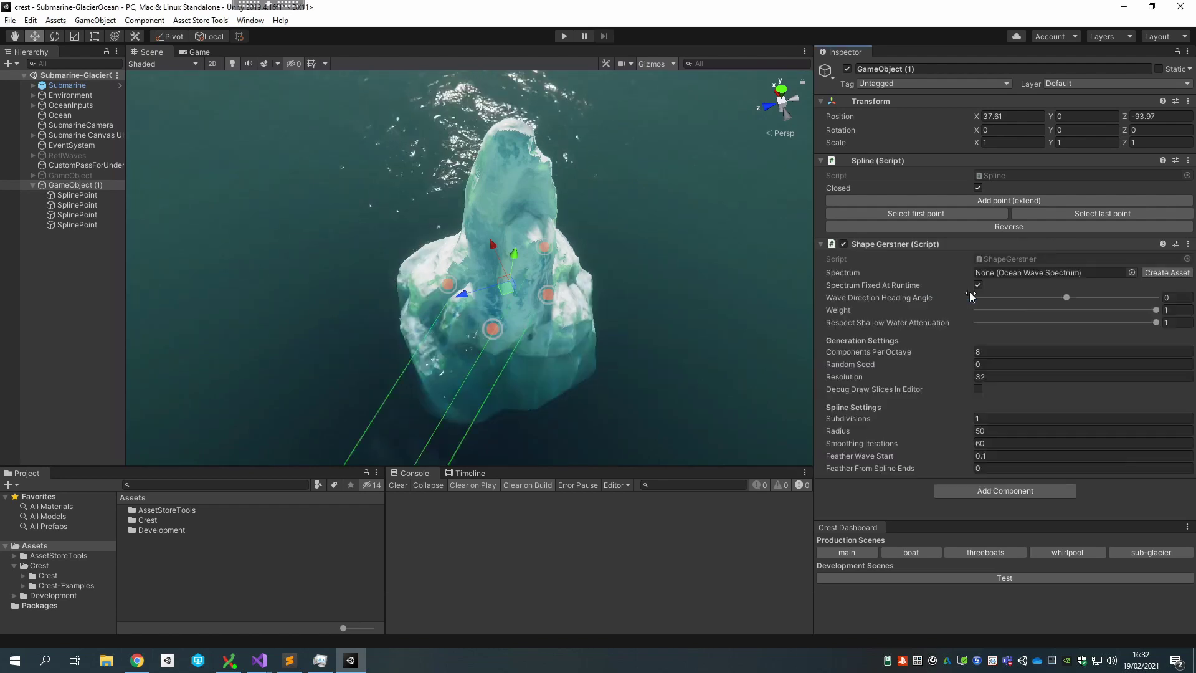
Try 2 spline Subdivisions on the Shape Gerstner component and settle on 3, checking the wave geometry around the iceberg.
left_click_drag(664, 290, 386, 282, "alt")
scroll(386, 282, "up", 4)
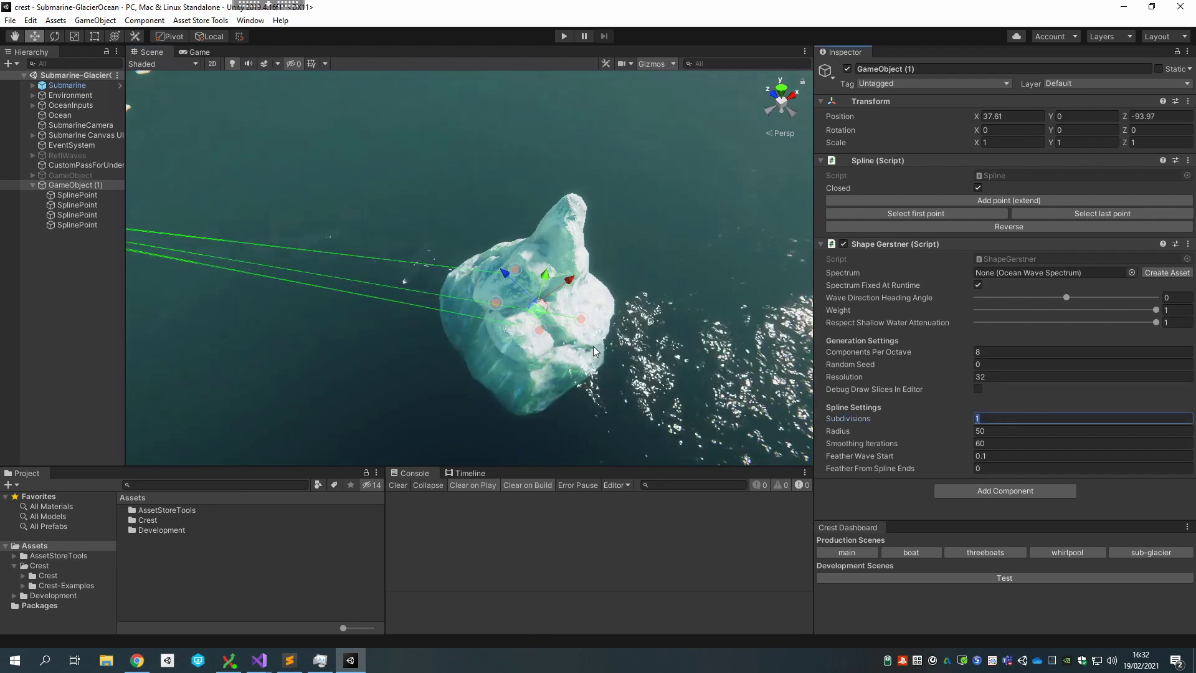
left_click_drag(659, 316, 640, 316, "alt")
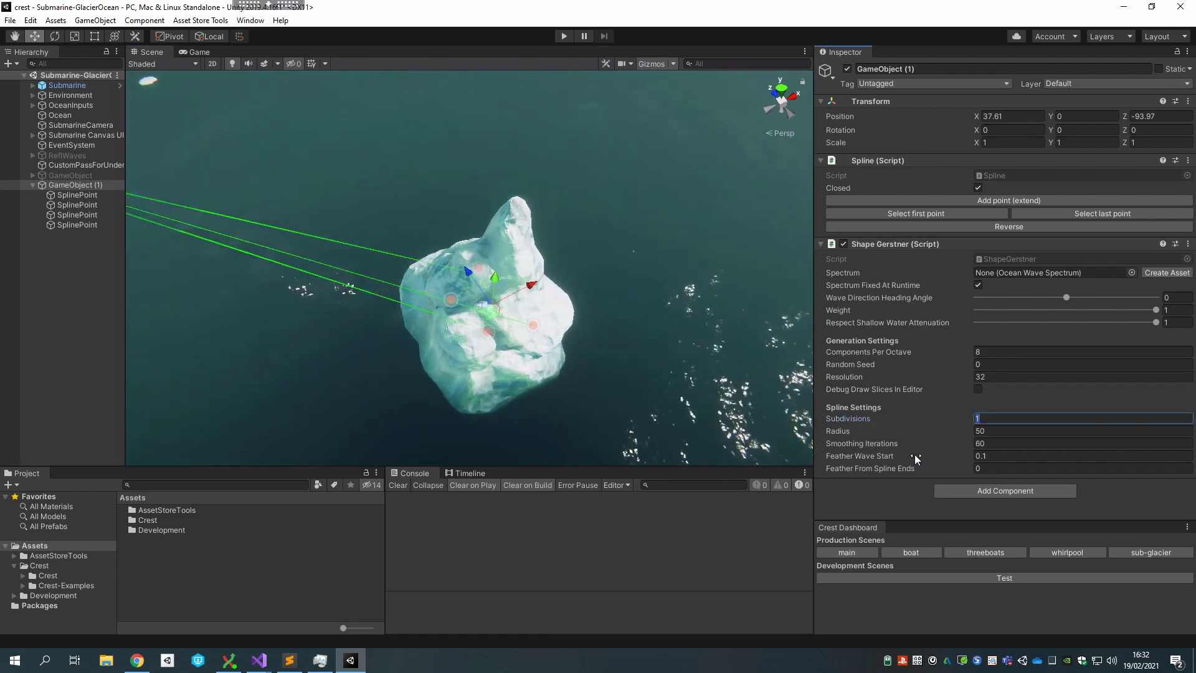
type("2")
left_click_drag(459, 204, 692, 262, "alt")
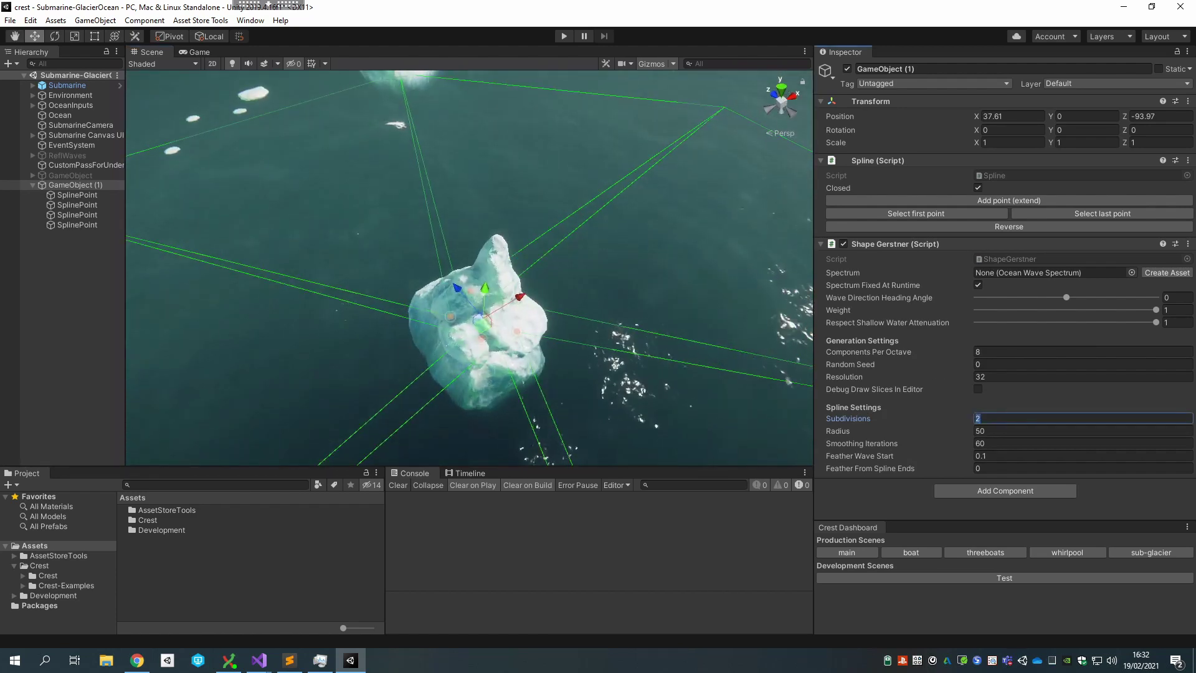
type("3")
mouse_move(471, 230)
left_mouse_down("alt")
mouse_move(608, 167)
mouse_move(271, 172)
mouse_move(543, 208)
mouse_move(465, 210)
left_mouse_up("alt")
right_click_drag(465, 210, 567, 215)
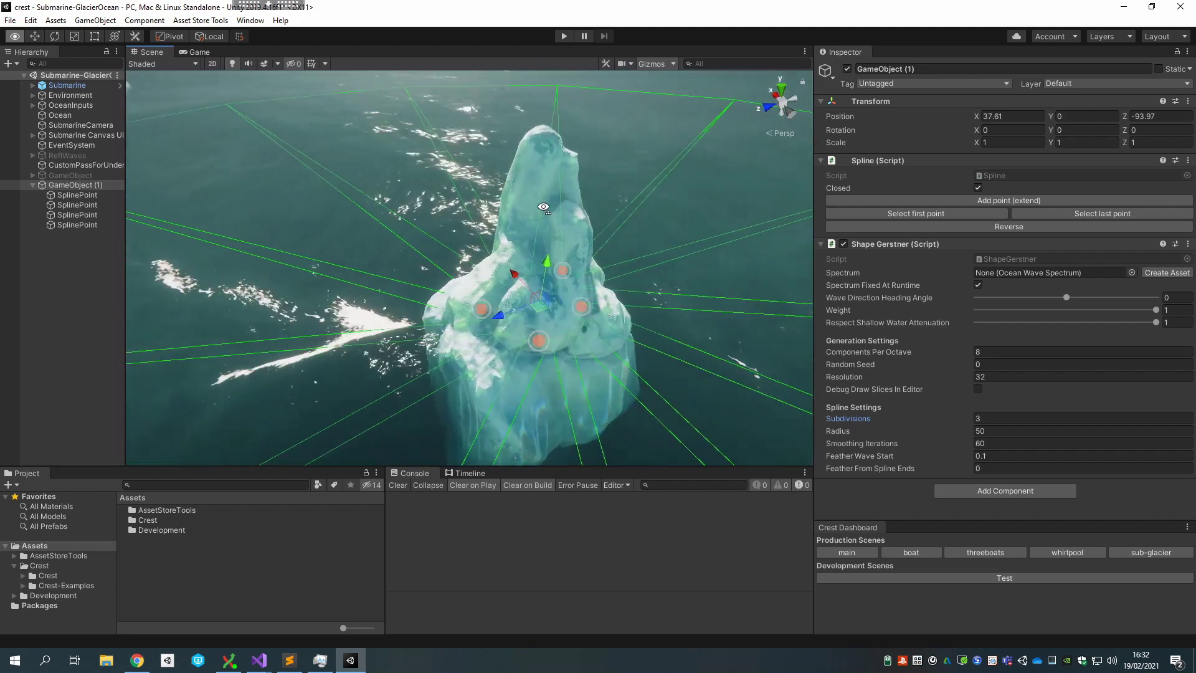
Assign the WavesRefls spectrum to the Shape Gerstner component, review its settings and collapse them.
left_click(1131, 272)
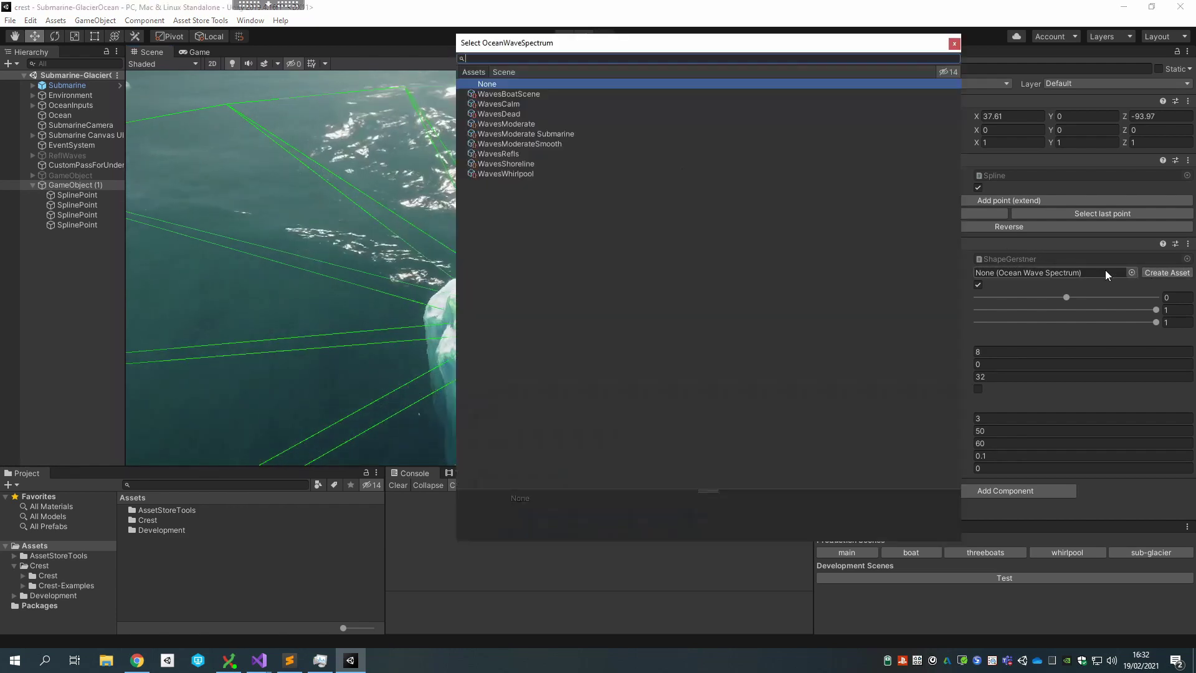
left_click(514, 153)
left_click(435, 12)
right_click_drag(430, 178, 394, 154)
left_click_drag(394, 155, 426, 151, "alt")
key("q")
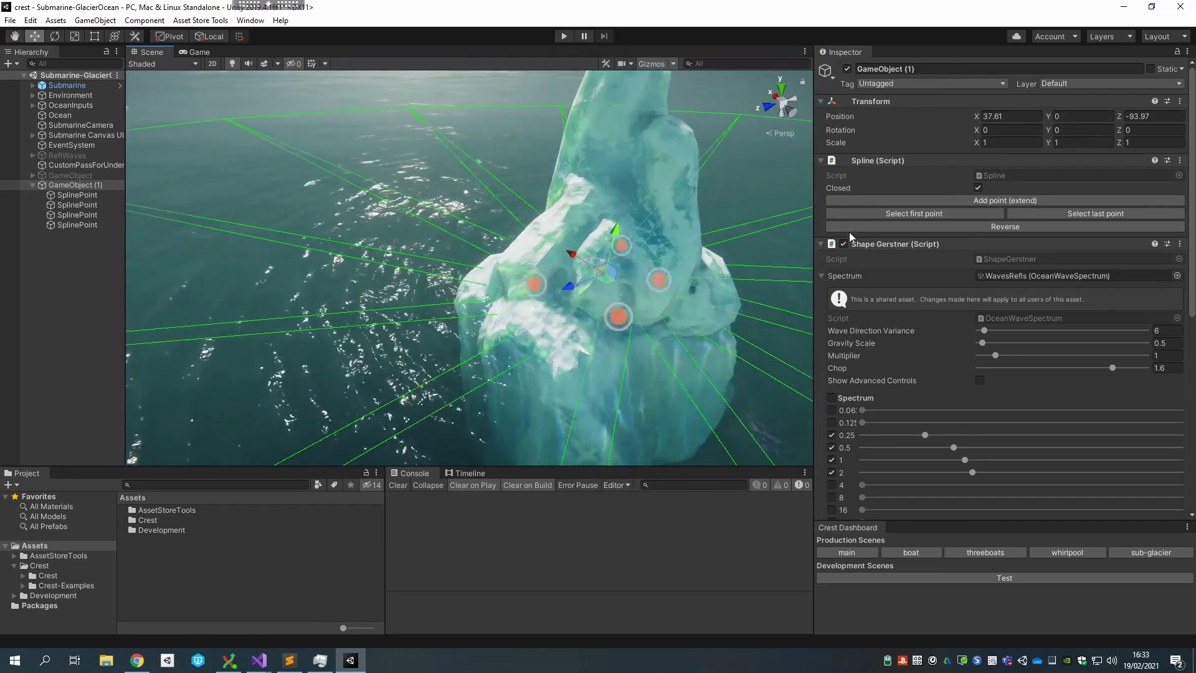
left_click_drag(467, 298, 455, 293, "alt")
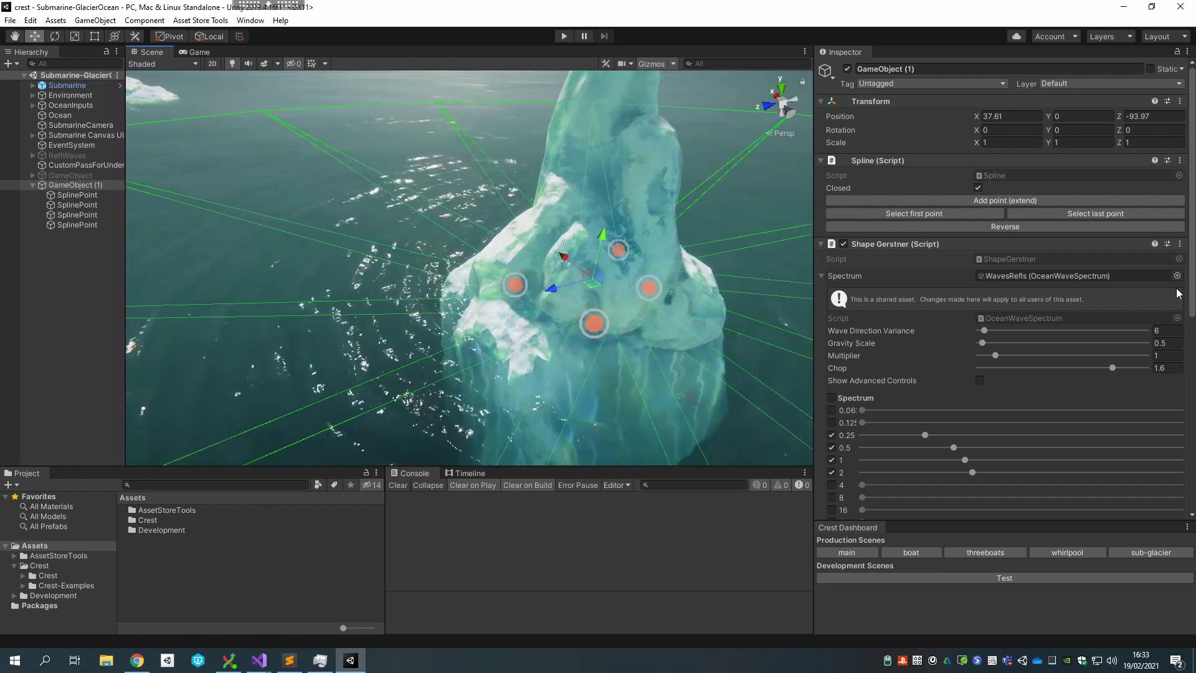
scroll(932, 371, "down", 4)
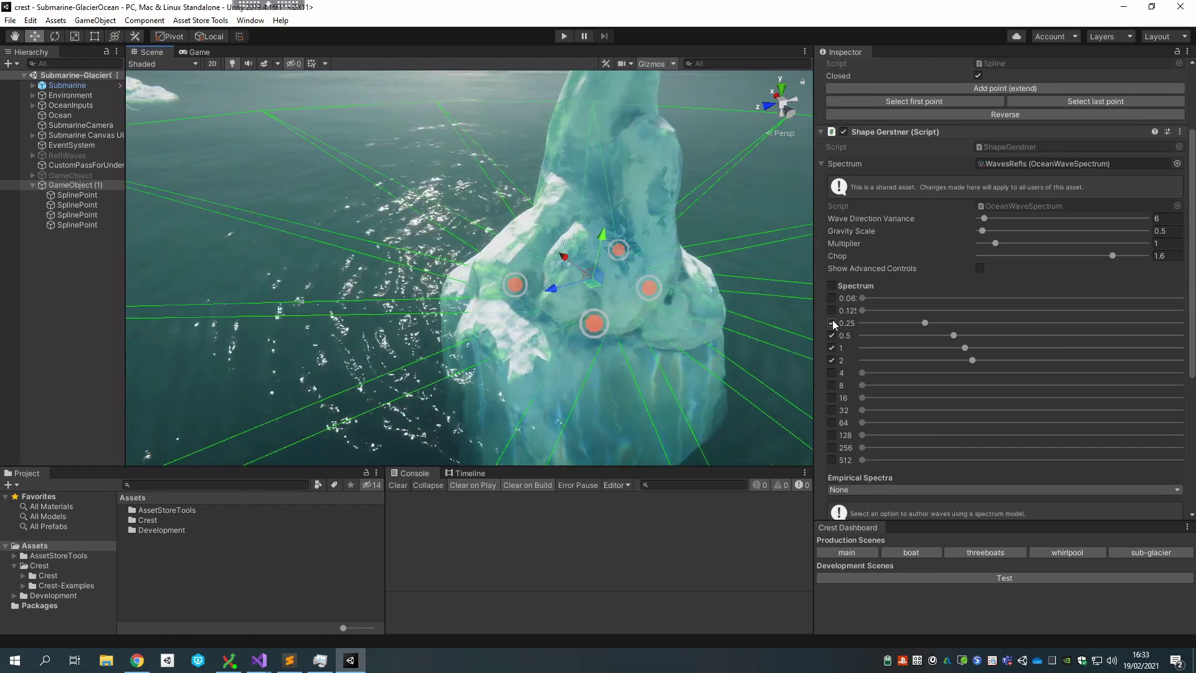
left_click(823, 164)
right_click_drag(539, 281, 583, 274)
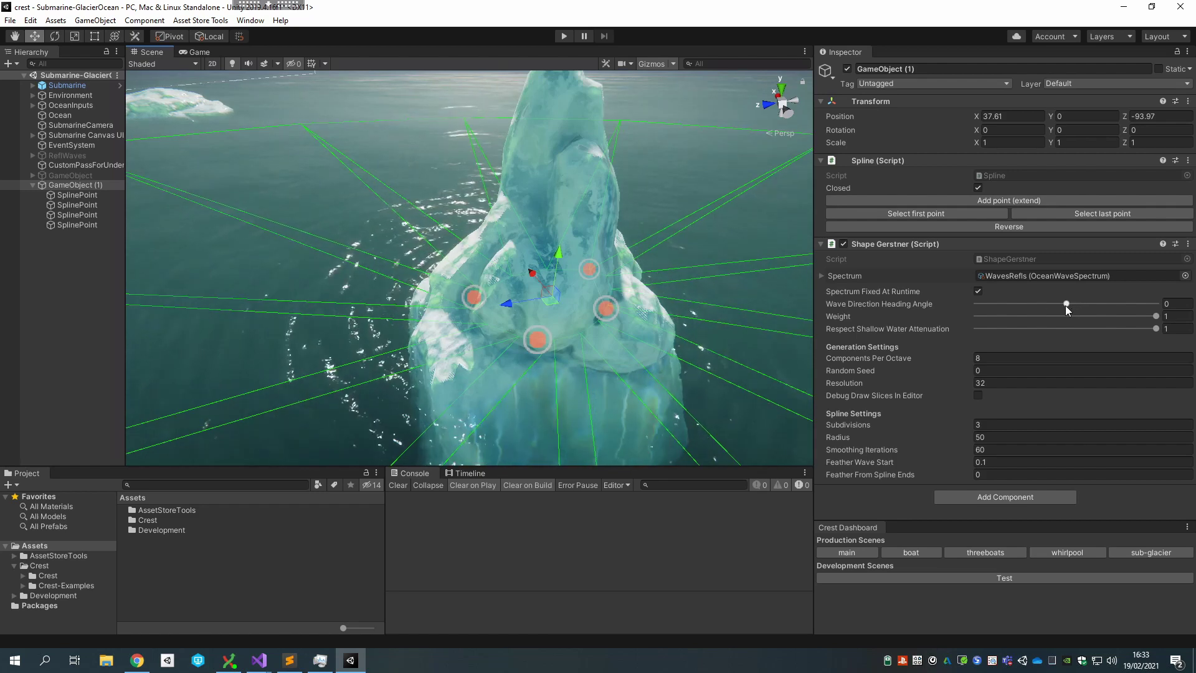
Try a Wave Direction Heading Angle of 89 and examine how the waves travel around the iceberg.
left_click_drag(1067, 302, 1115, 295)
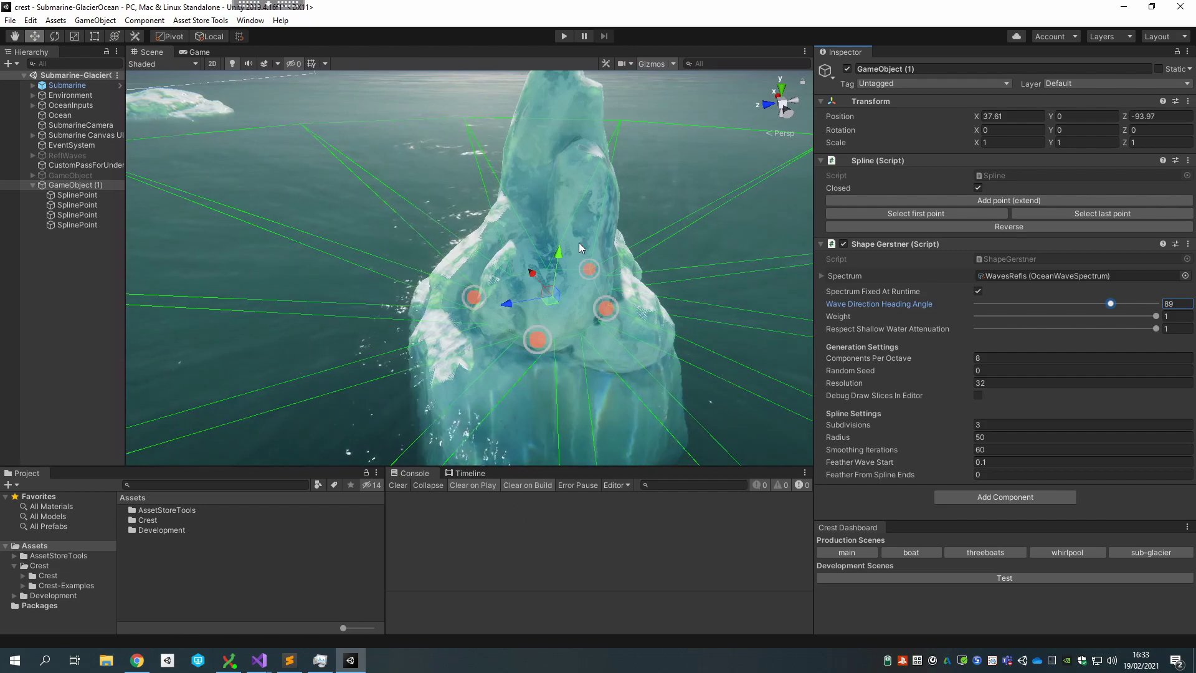
left_click_drag(576, 243, 567, 251, "alt")
key("q")
right_click_drag(566, 251, 565, 252)
key("a")
key("d")
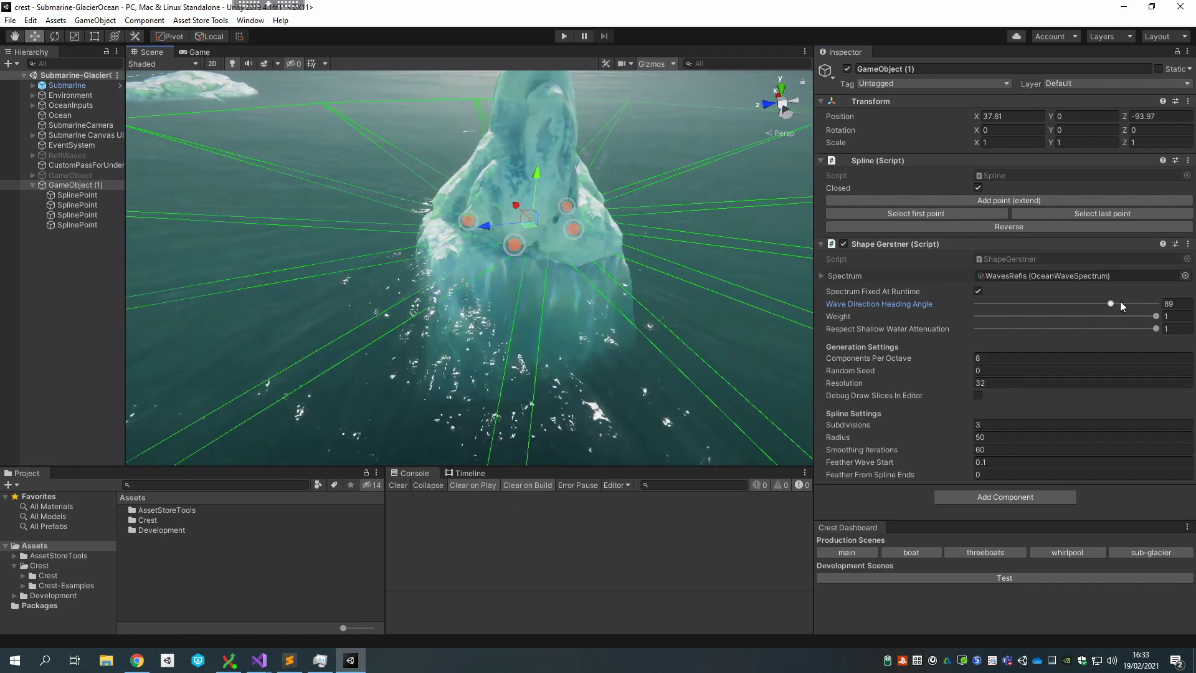
Set the Wave Direction Heading Angle to 180 and check the wave direction around the iceberg.
left_click_drag(1112, 304, 1195, 304)
left_click_drag(663, 286, 520, 320, "alt")
right_click_drag(520, 320, 650, 292)
key("w")
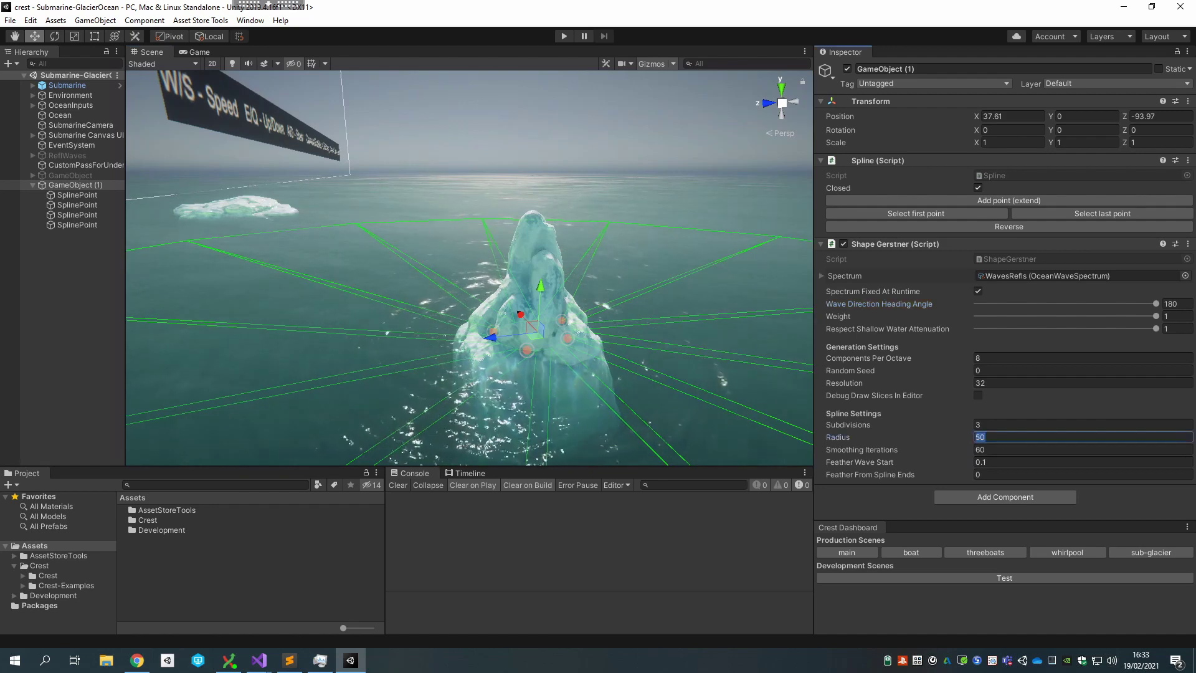
Set the spline Radius to 10 and inspect the extent of the waves around the iceberg.
type("10")
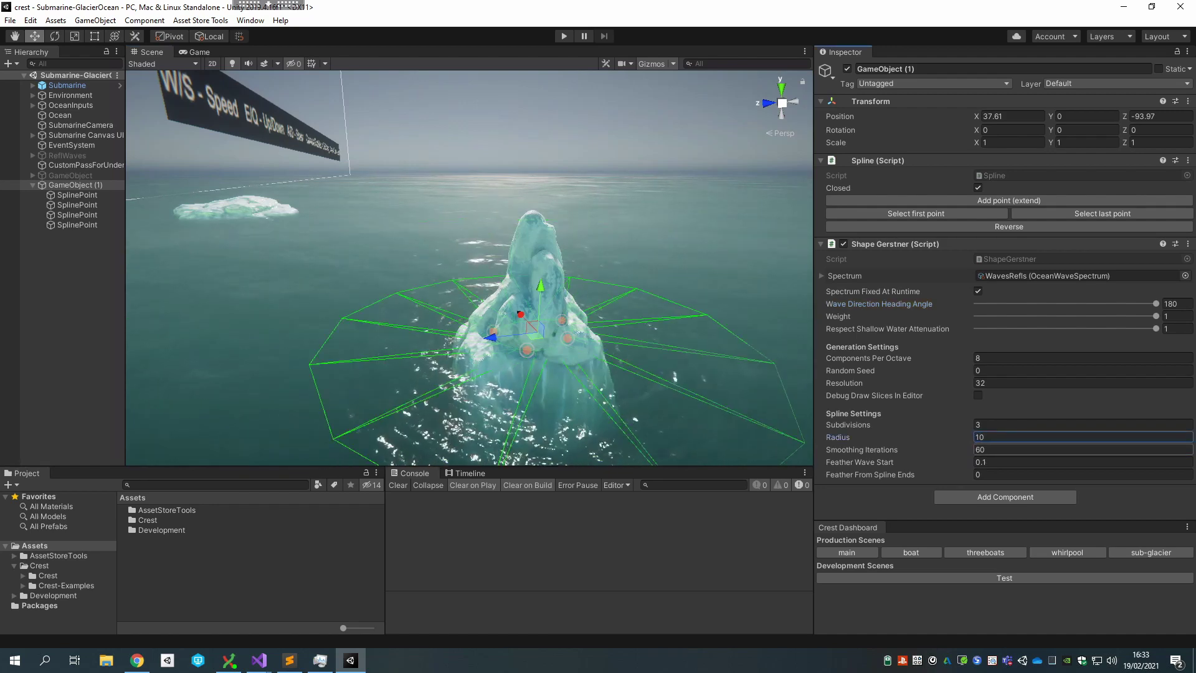
key("q")
right_click_drag(710, 278, 719, 264)
key("w")
left_click_drag(719, 264, 689, 299, "alt")
left_click_drag(524, 305, 464, 288, "alt")
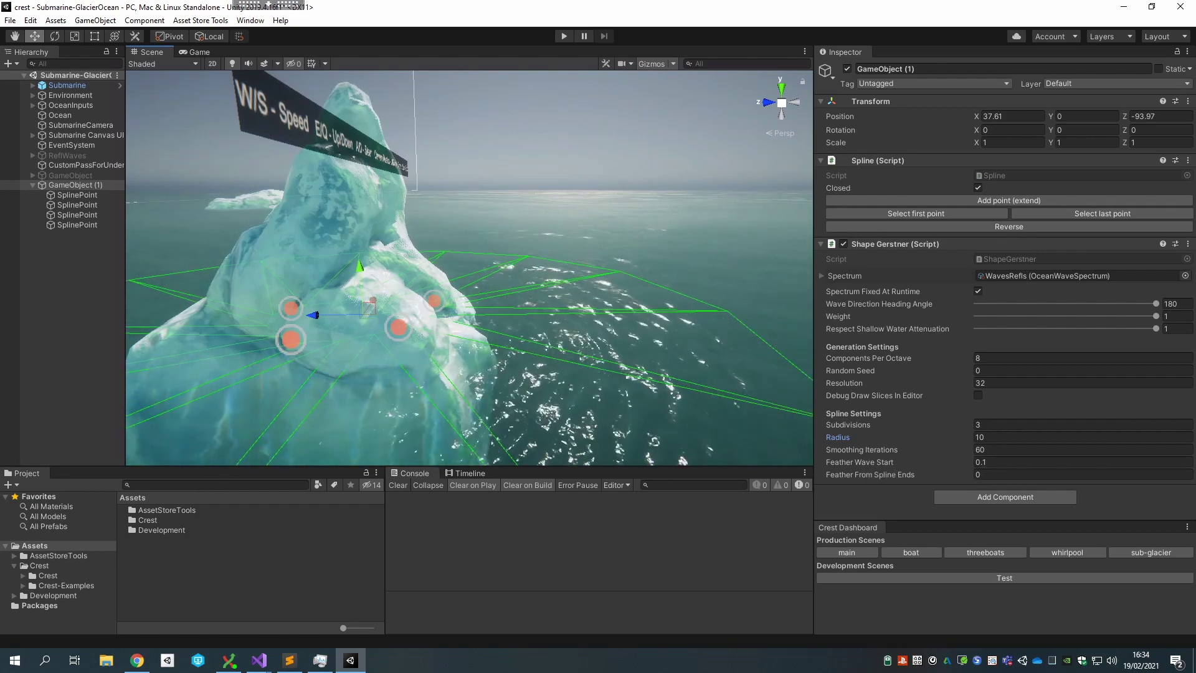
Try a Feather Wave Start of 0.2, settle on 0.4, and inspect how the waves fade around the iceberg.
left_click(1009, 462)
type("0.2")
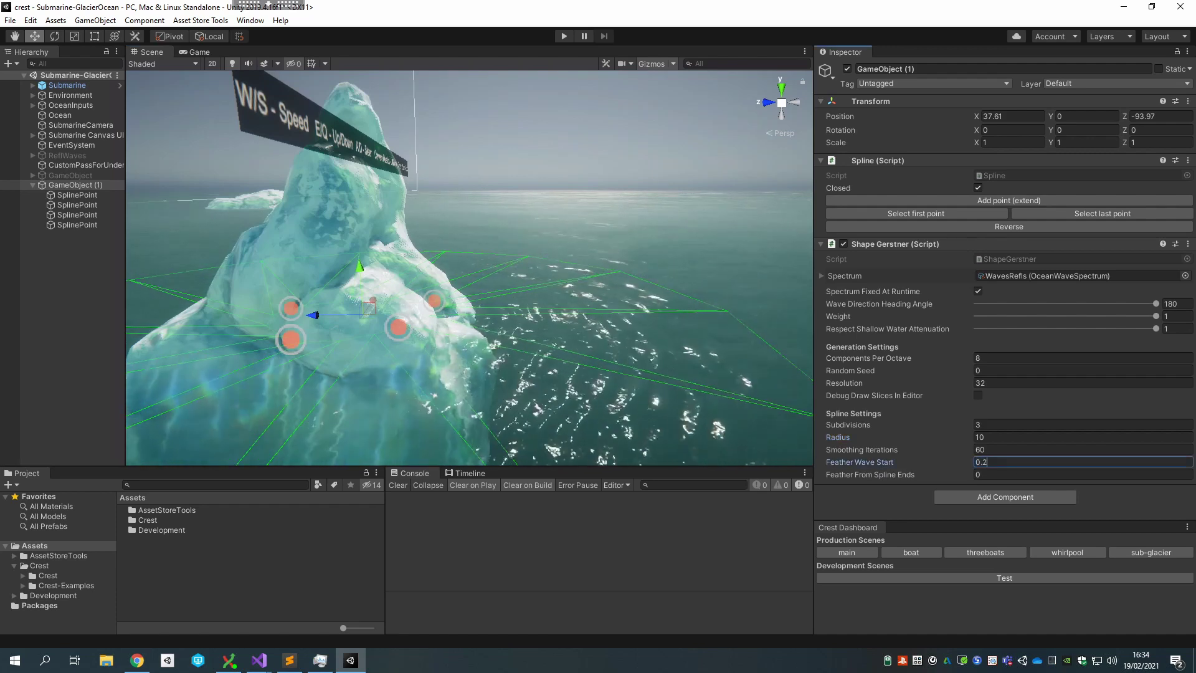
key("Return")
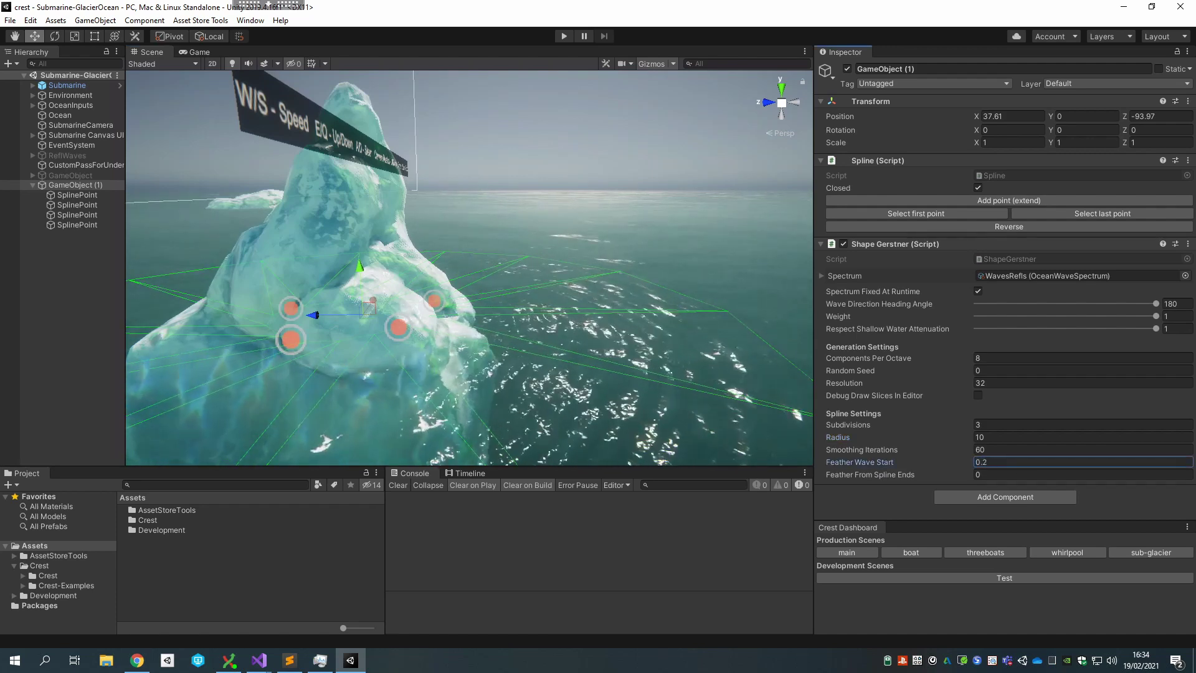
type("0")
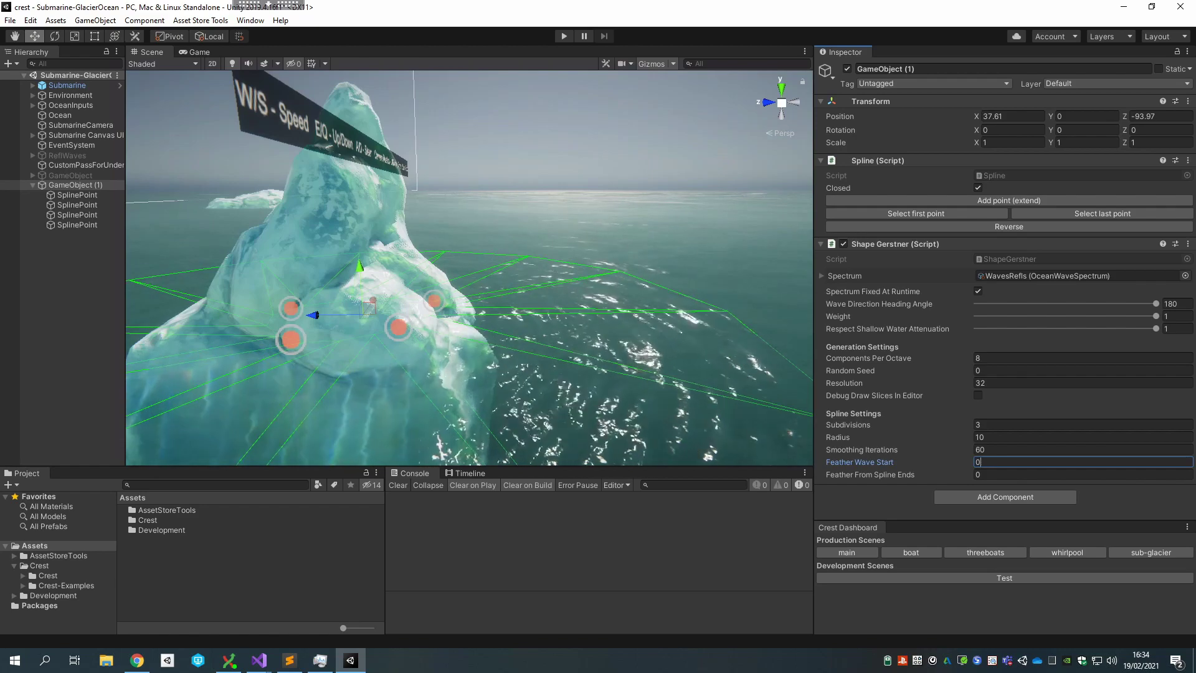
type(".4")
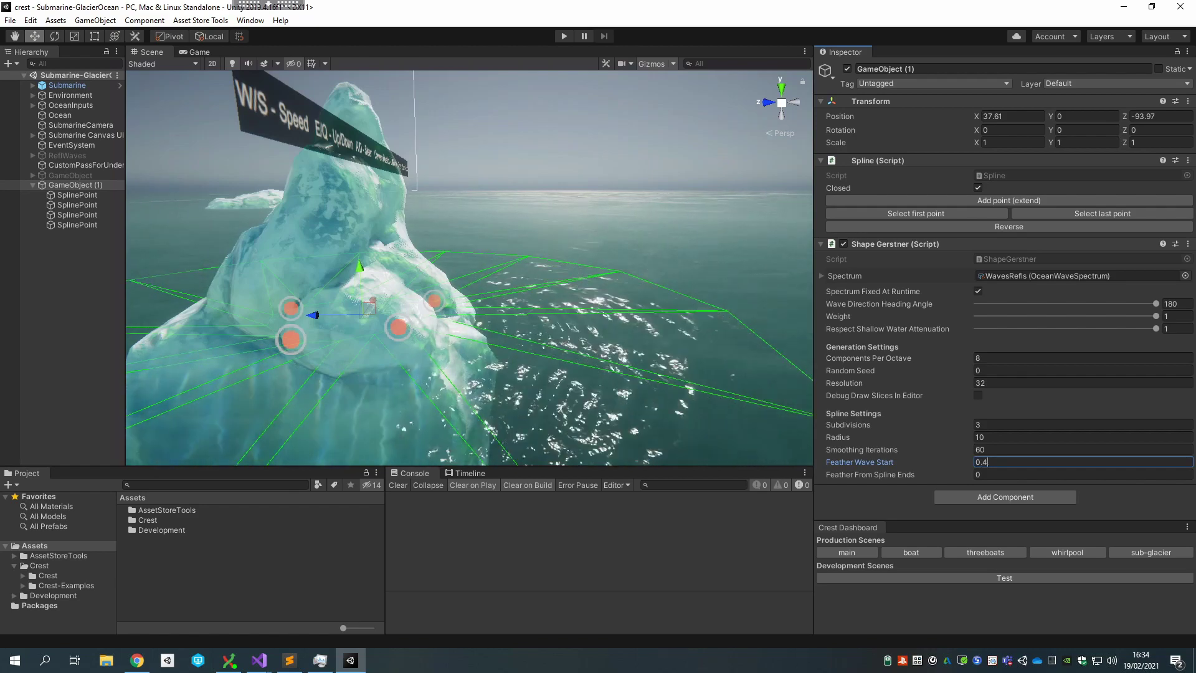
right_click_drag(694, 317, 584, 352)
key("d")
key("s")
key("e")
key("q")
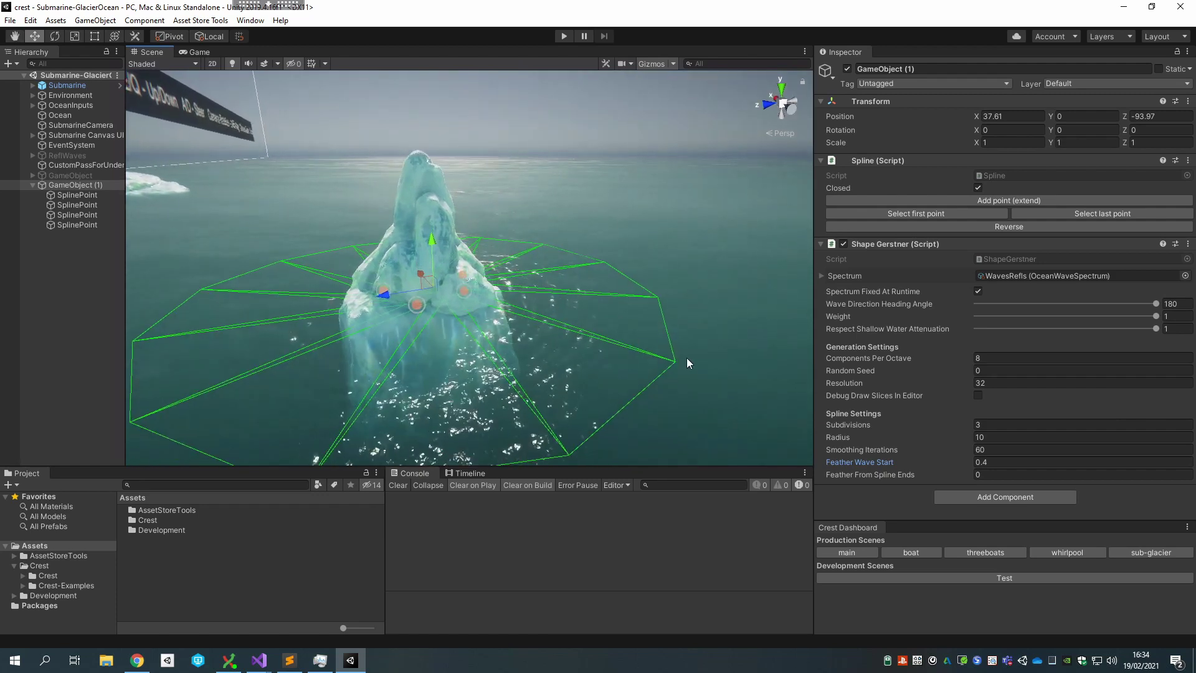